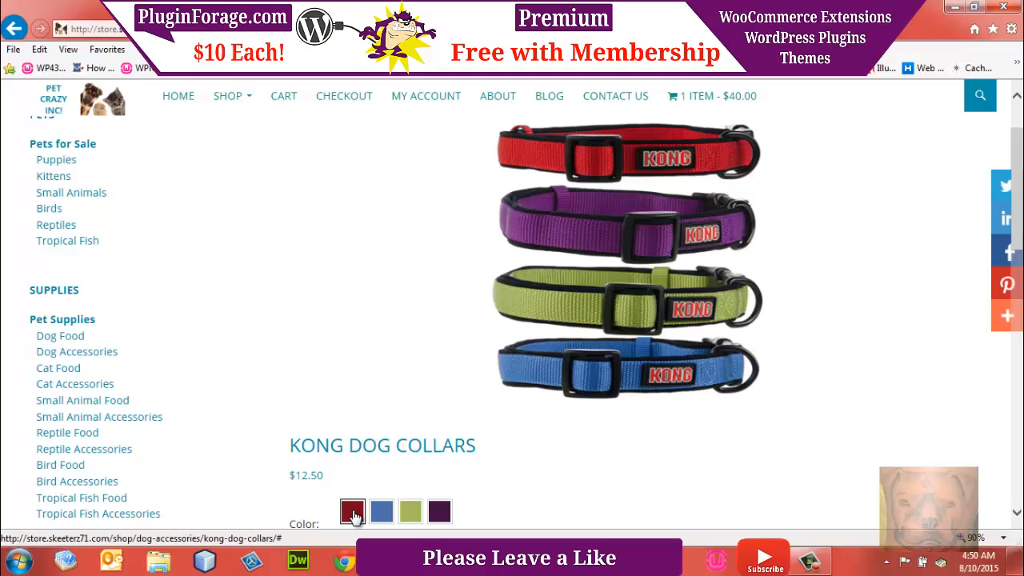
Step: Preview the Kong Dog Collars on the store page in each swatch color: red, blue, lime and purple
{"action": "left_click", "coordinate": [353, 514]}
{"action": "left_click", "coordinate": [381, 513]}
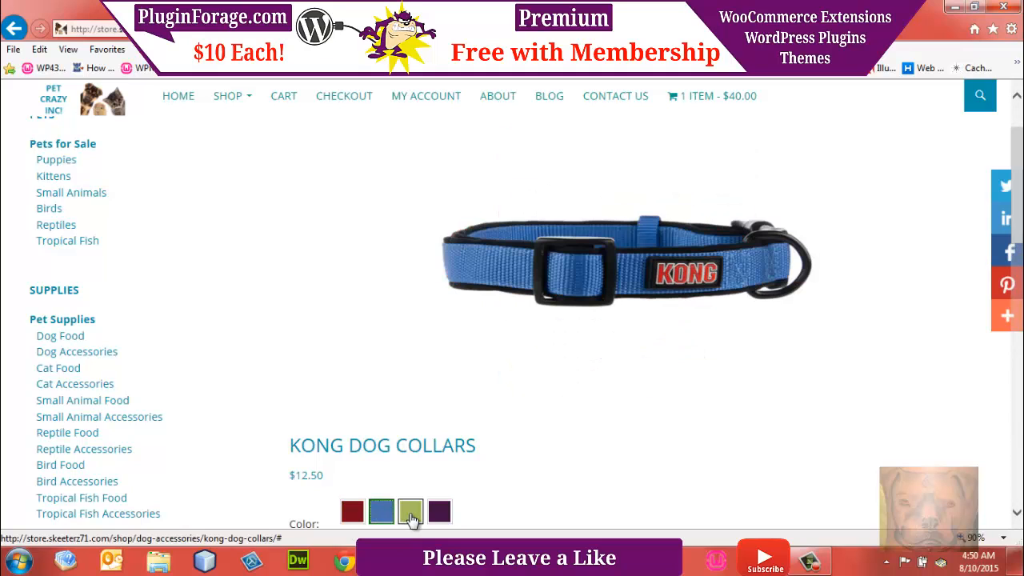
{"action": "left_click", "coordinate": [409, 515]}
{"action": "left_click", "coordinate": [439, 515]}
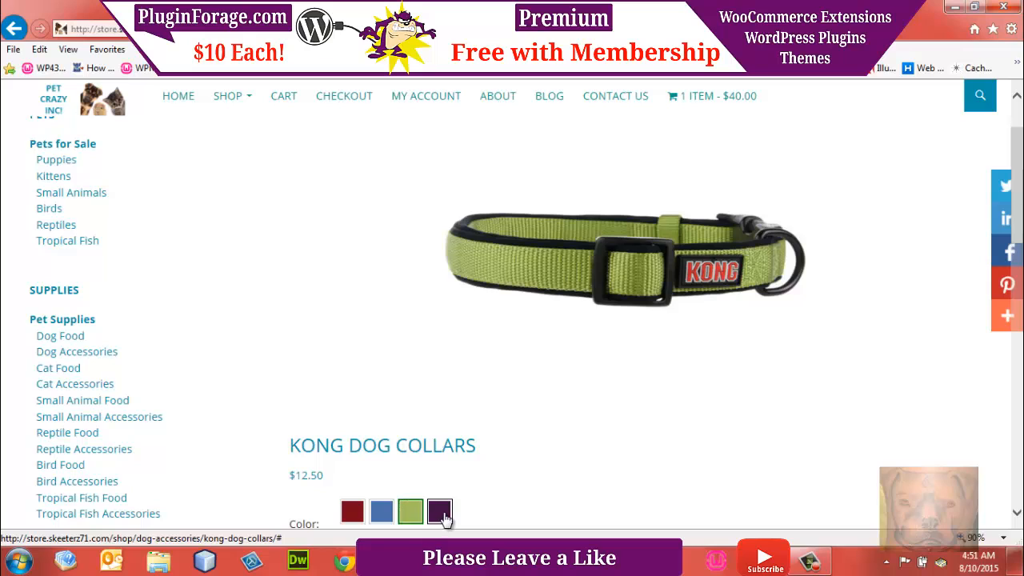
{"action": "left_click", "coordinate": [356, 516]}
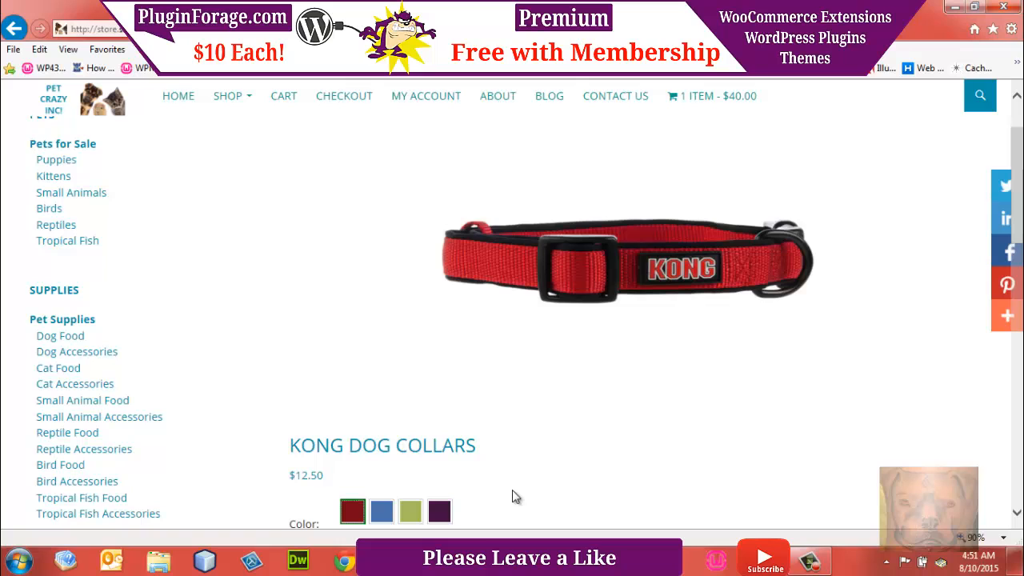
Step: Switch to the WP43BETA WordPress dashboard and open the form for adding a new product
{"action": "mouse_move", "coordinate": [438, 561]}
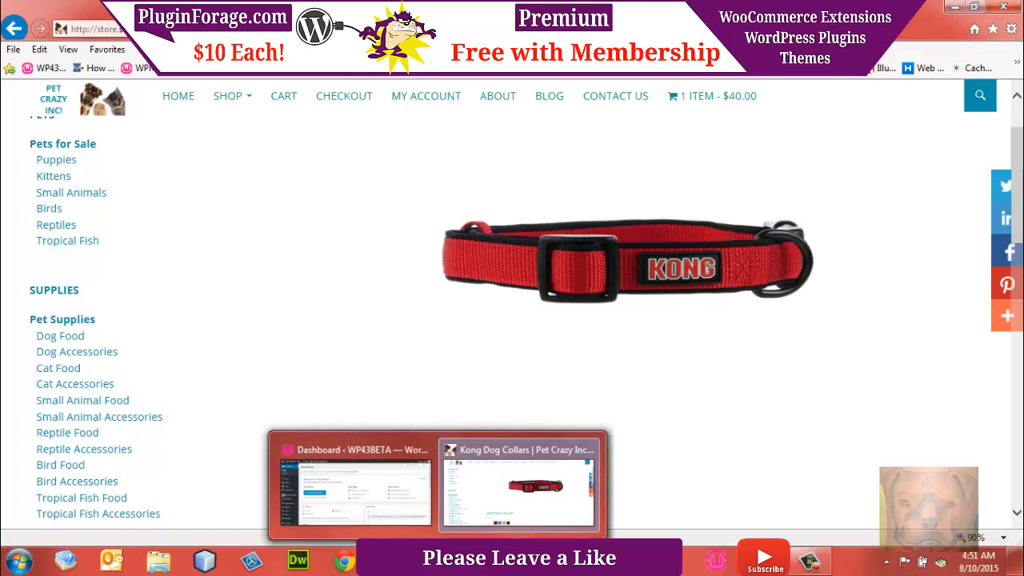
{"action": "left_click", "coordinate": [392, 512]}
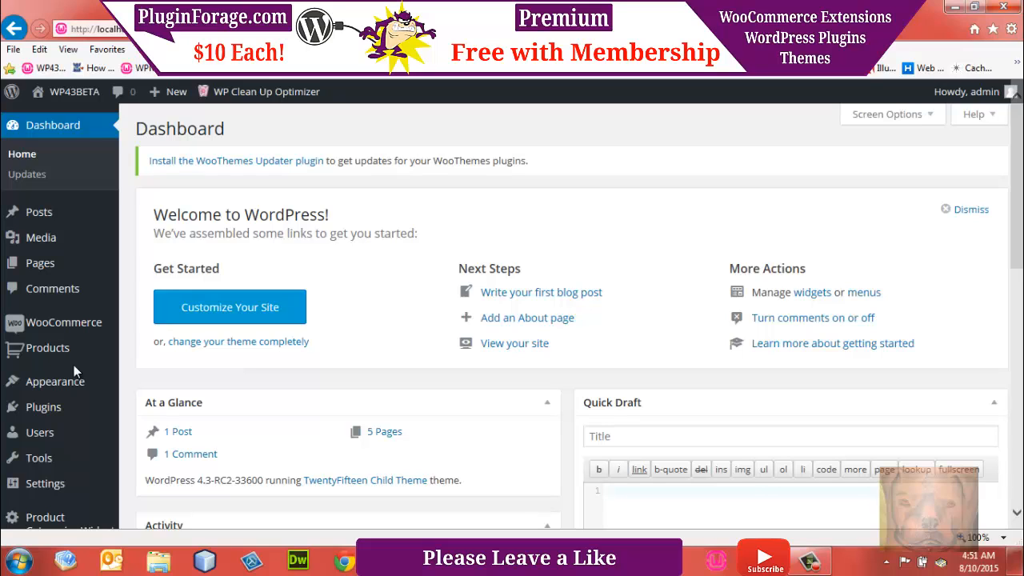
{"action": "mouse_move", "coordinate": [65, 359]}
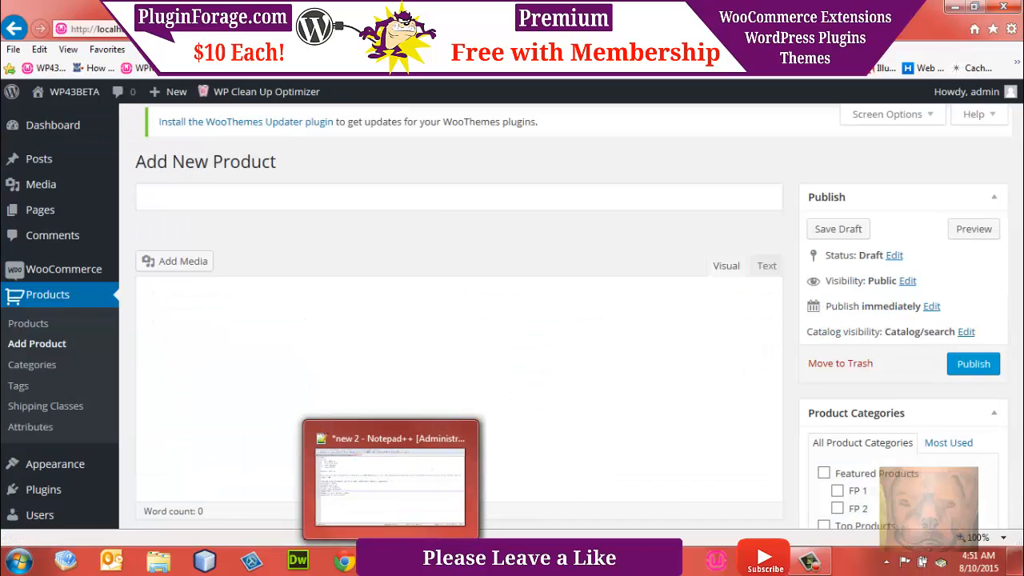
Step: Copy "Kong Dog Collars" from the Notepad++ notes and paste it as the new product's name
{"action": "left_click", "coordinate": [392, 464]}
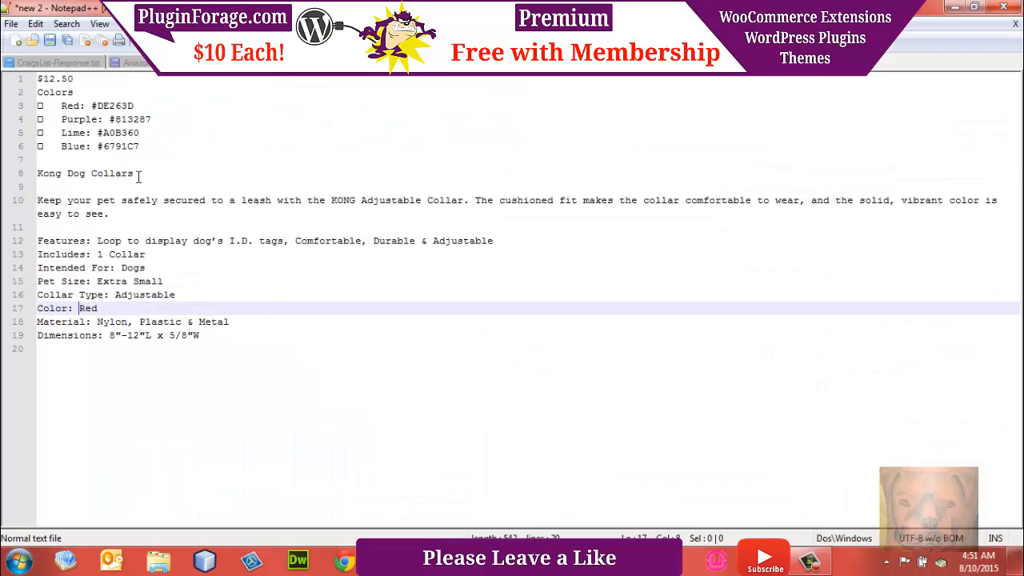
{"action": "left_click_drag", "start_coordinate": [139, 175], "coordinate": [33, 163]}
{"action": "left_click", "coordinate": [74, 175]}
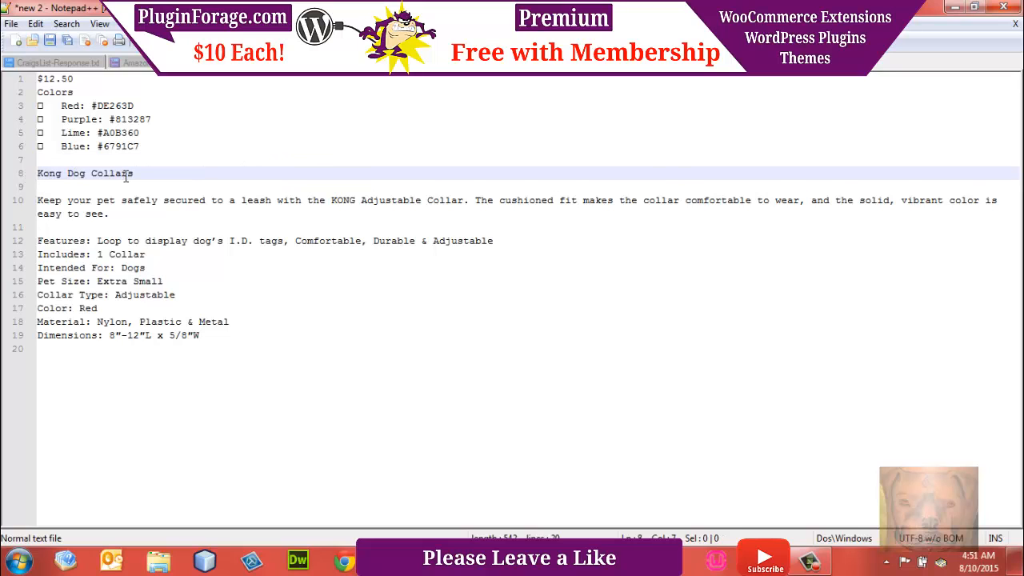
{"action": "left_click_drag", "start_coordinate": [138, 174], "coordinate": [37, 173]}
{"action": "key", "text": "ctrl+c"}
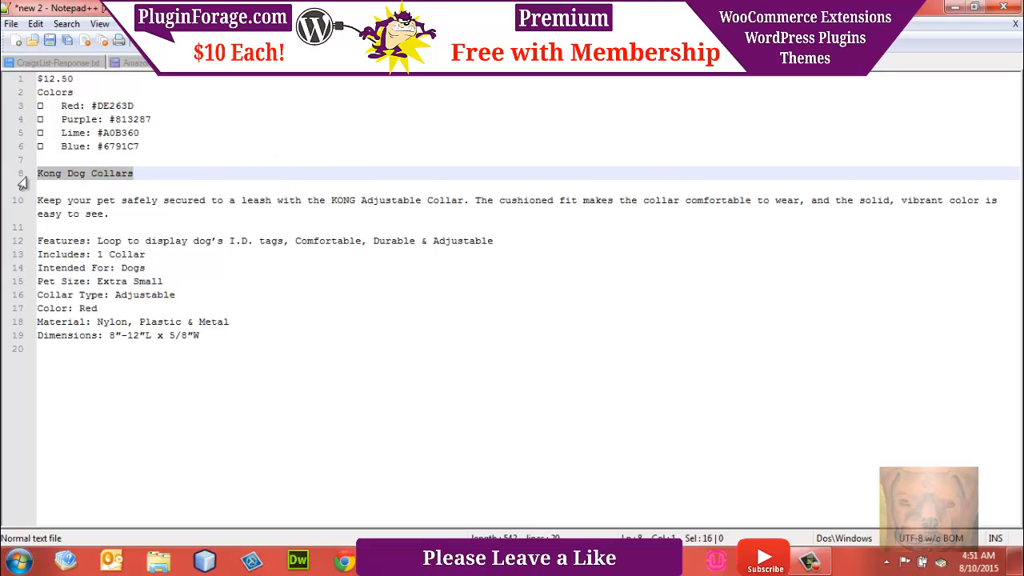
{"action": "mouse_move", "coordinate": [344, 560]}
{"action": "left_click", "coordinate": [376, 492]}
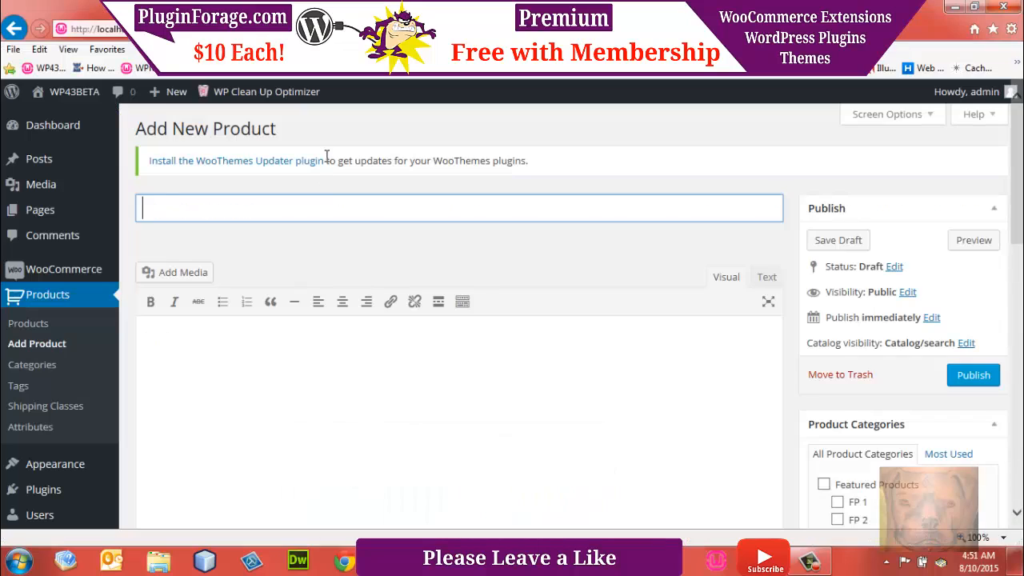
{"action": "key", "text": "ctrl+v"}
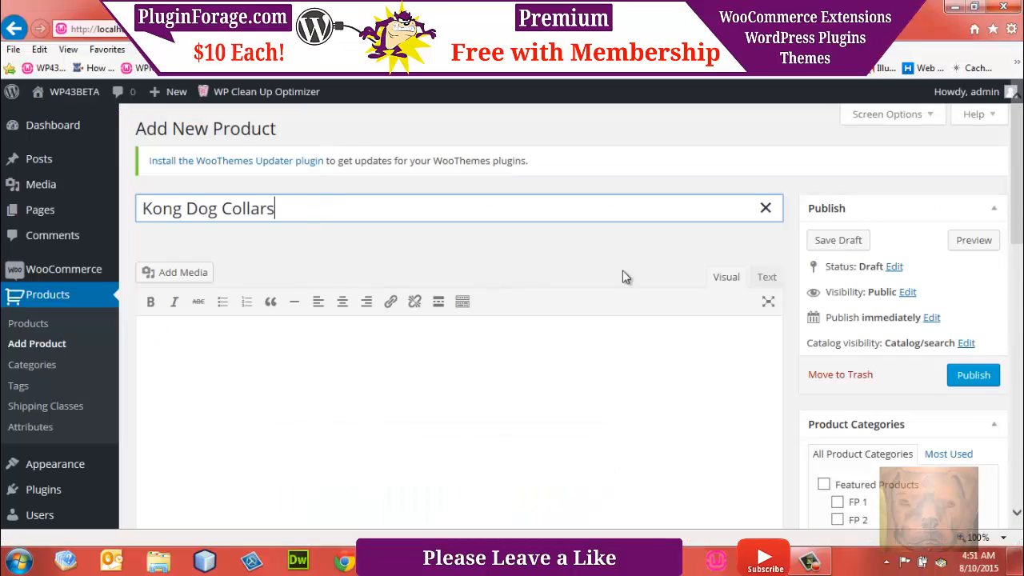
Step: With the description editor in Visual mode, paste the notes from "Features" through "Dimensions" into the main product description
{"action": "left_click", "coordinate": [730, 280]}
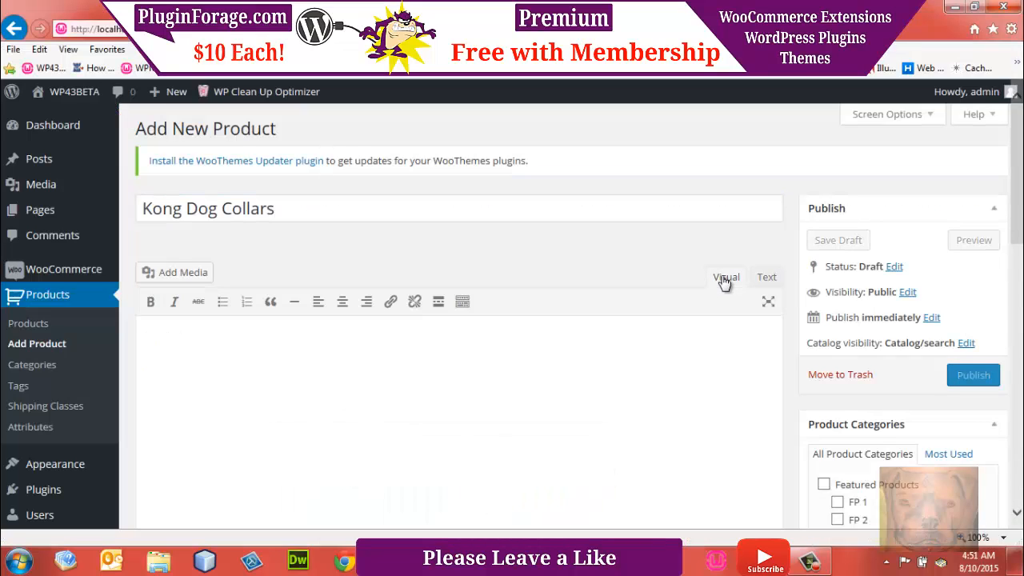
{"action": "left_click", "coordinate": [768, 280]}
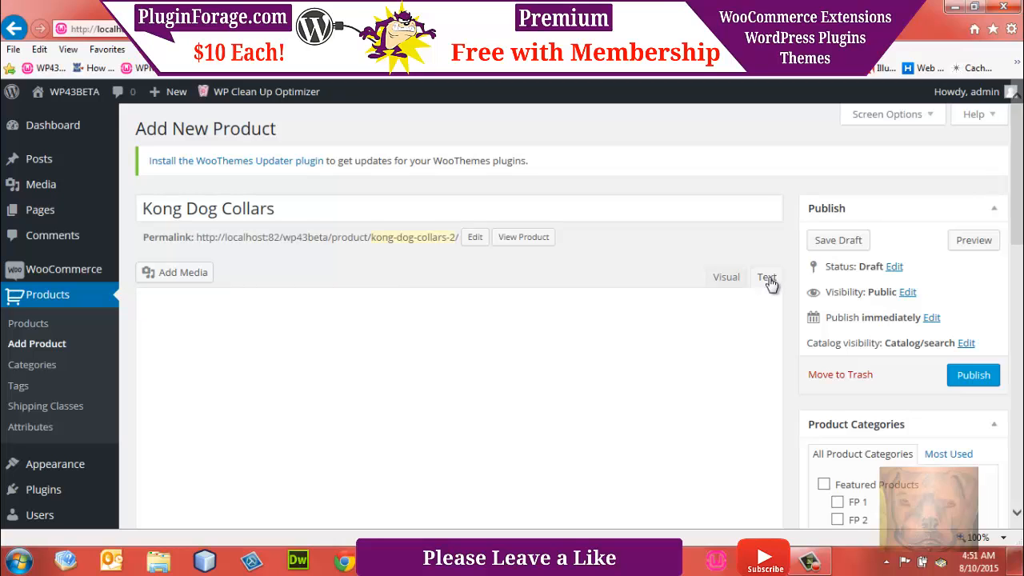
{"action": "left_click", "coordinate": [728, 284]}
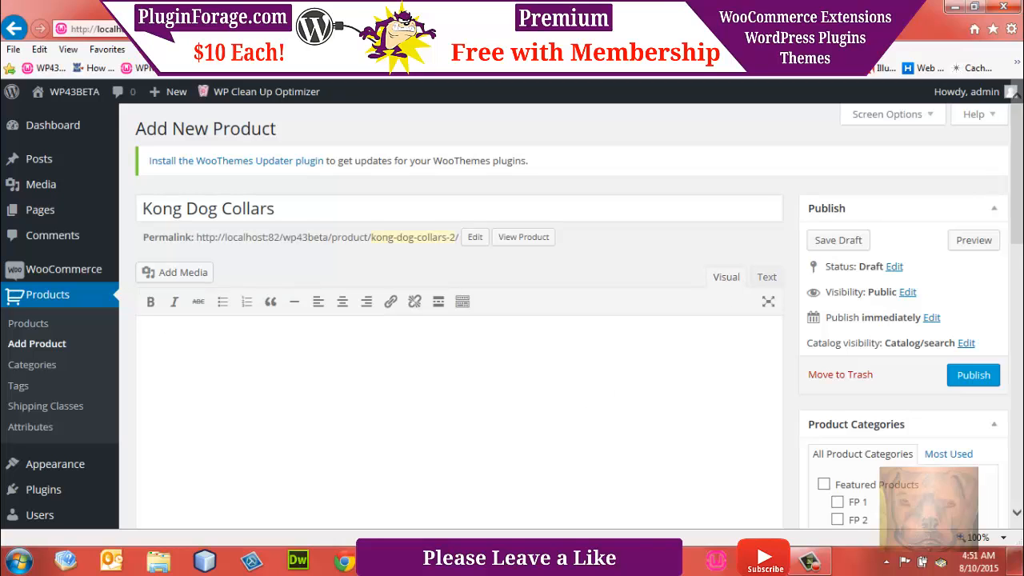
{"action": "key", "text": "alt+Tab"}
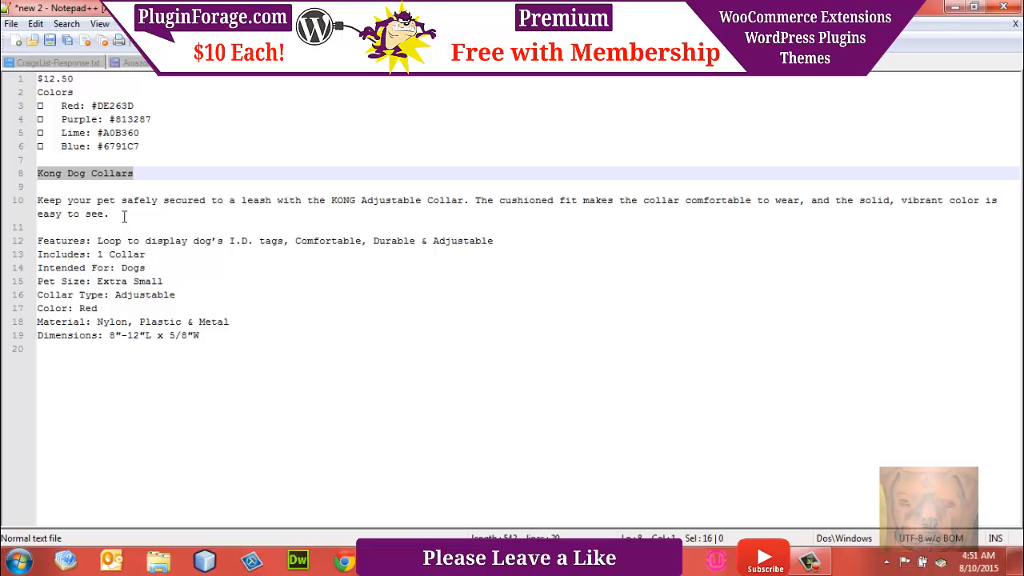
{"action": "left_click_drag", "start_coordinate": [200, 336], "coordinate": [14, 248]}
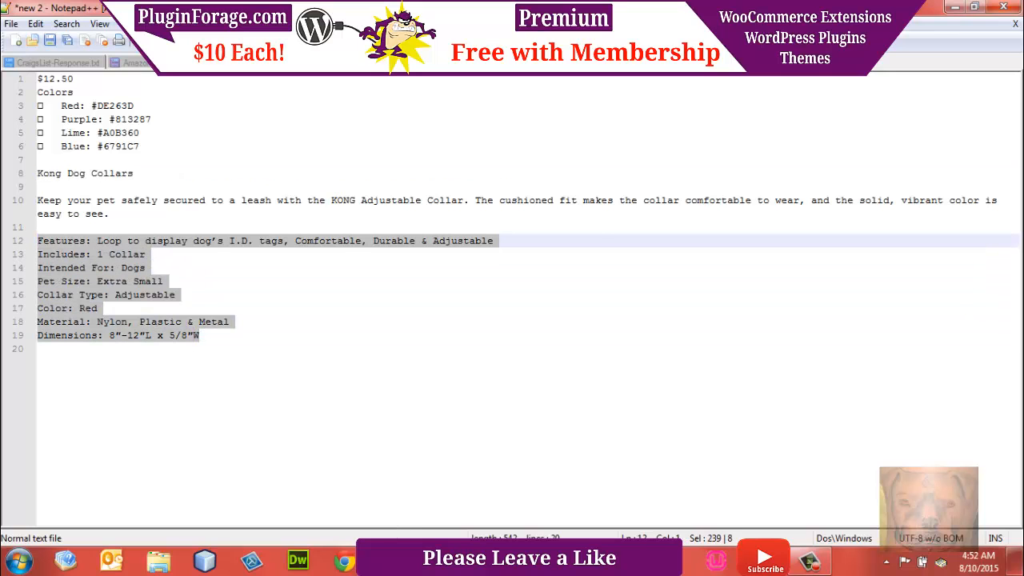
{"action": "mouse_move", "coordinate": [432, 560]}
{"action": "left_click", "coordinate": [411, 520]}
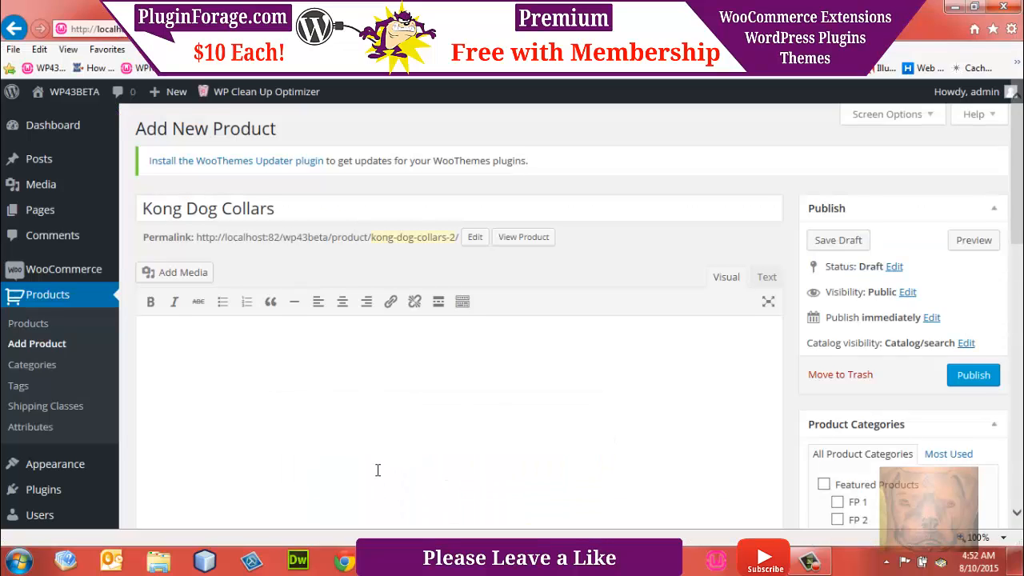
{"action": "left_click", "coordinate": [378, 471]}
{"action": "type", "text": "Features: Loop to display dog’s I.D. tags, Comfortable, Durable & Adjustable Includes: 1 Collar Intended For: Dogs Pet Size: Extra Small Collar Type: Adjustable Color: Red Material: Nylon, Plastic & Metal Dimensions: 8″-12″L x 5/8″W"}
Step: Copy the "Keep your pet safely secured" paragraph from the Notepad++ notes and paste it into the Product Short Description
{"action": "key", "text": "alt+Tab"}
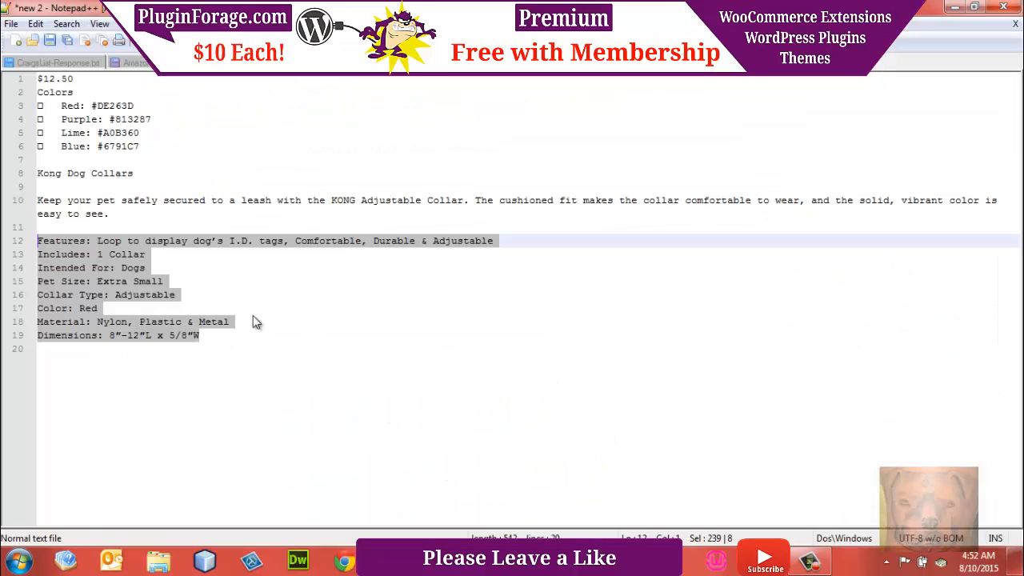
{"action": "left_click", "coordinate": [18, 206]}
{"action": "key", "text": "ctrl+c"}
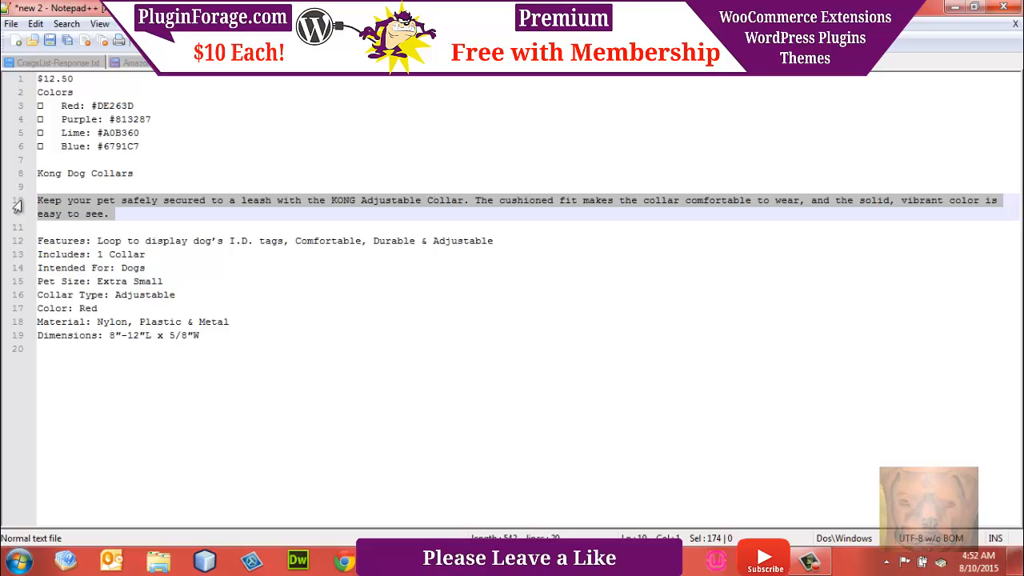
{"action": "left_click", "coordinate": [437, 560]}
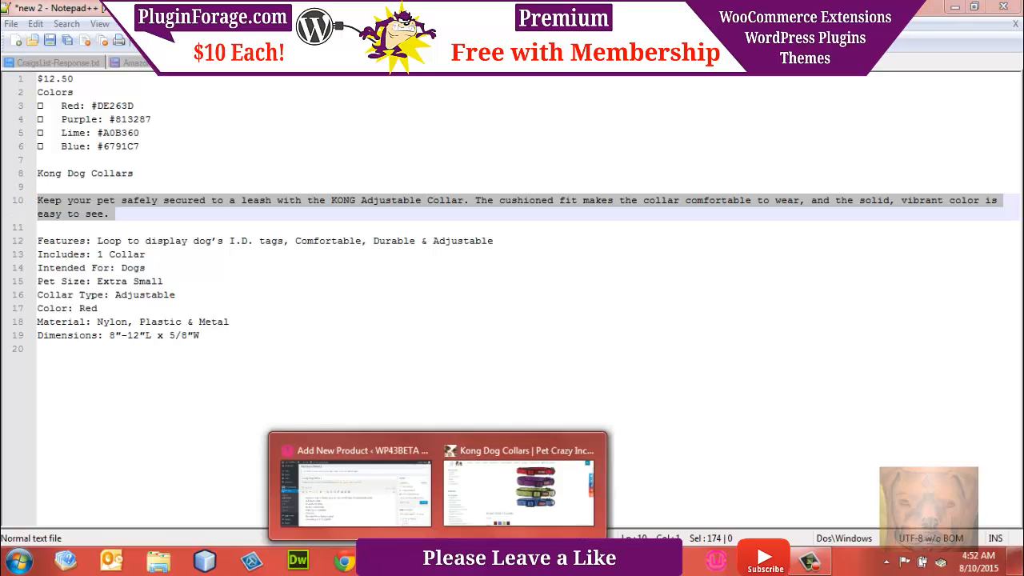
{"action": "left_click", "coordinate": [374, 509]}
{"action": "left_click_drag", "start_coordinate": [1021, 174], "coordinate": [1014, 419]}
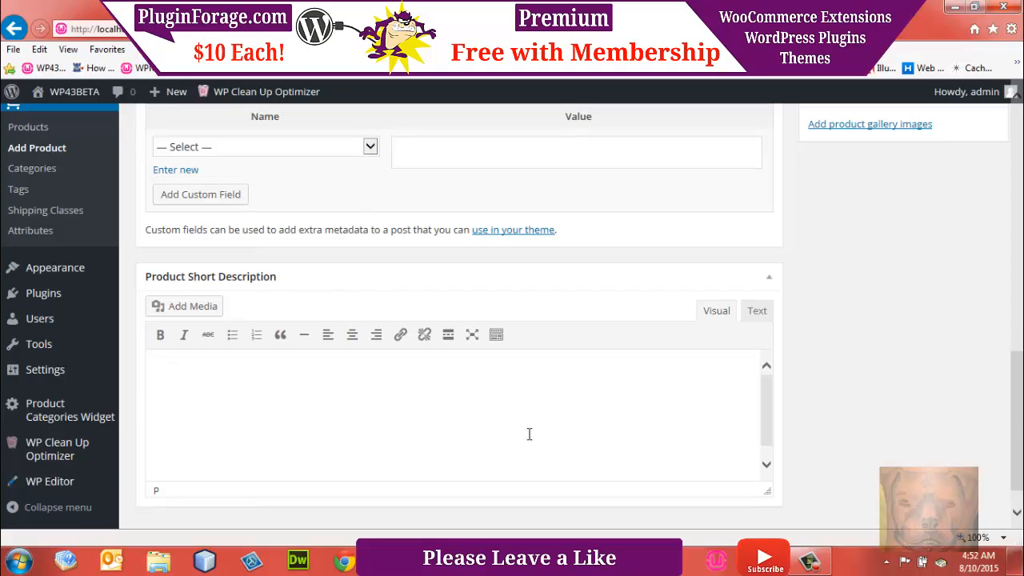
{"action": "left_click", "coordinate": [529, 434]}
{"action": "key", "text": "ctrl+v"}
Step: Assign the product to the Featured Products category and its FP 1 subcategory
{"action": "left_click_drag", "start_coordinate": [1021, 449], "coordinate": [1021, 270]}
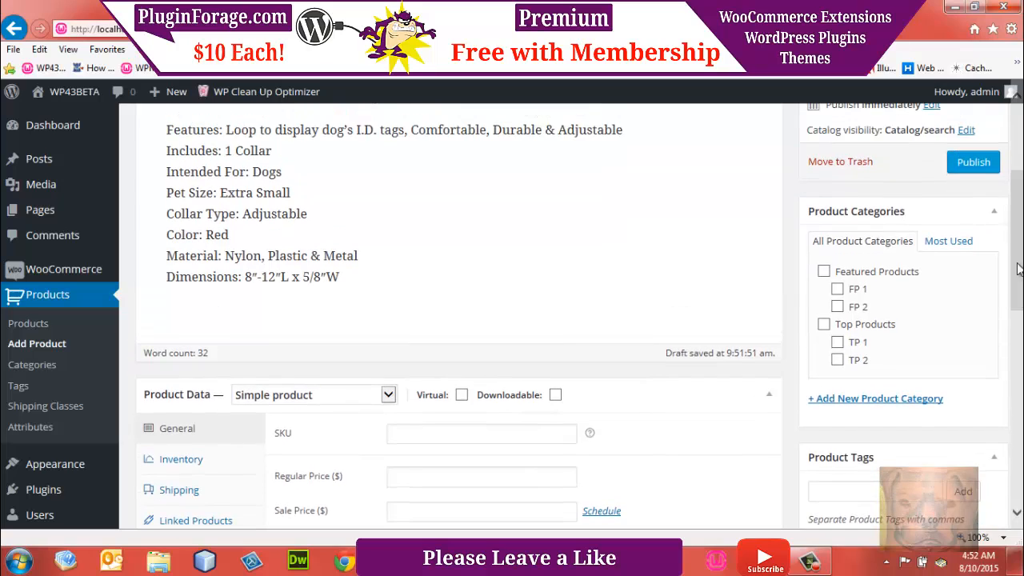
{"action": "left_click", "coordinate": [823, 271]}
{"action": "left_click", "coordinate": [837, 292]}
Step: Set Kong-Dog-Collars.jpg, the picture of all four collars, from the media library as the product's featured image
{"action": "left_click_drag", "start_coordinate": [1020, 195], "coordinate": [1020, 288]}
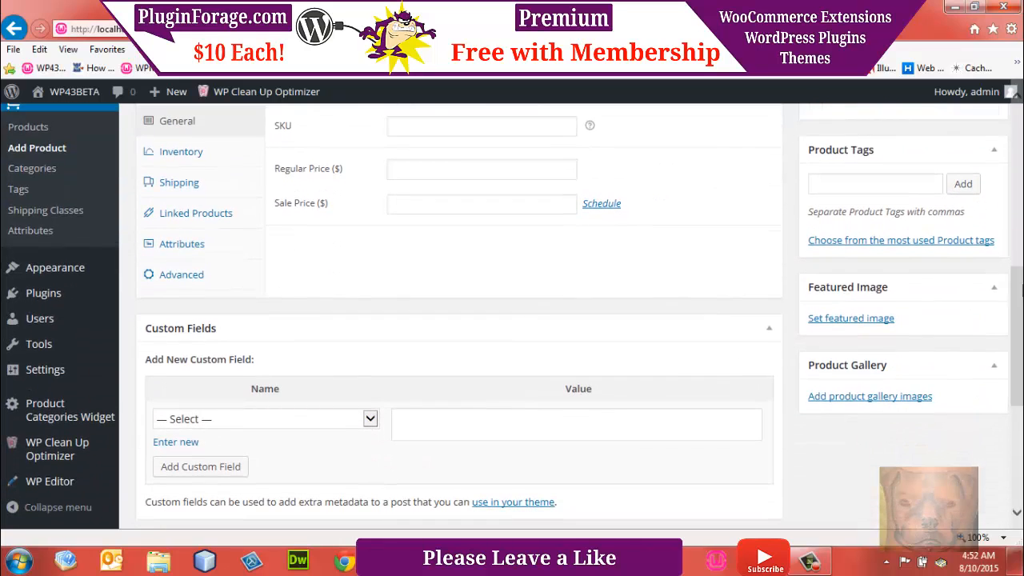
{"action": "left_click", "coordinate": [839, 322]}
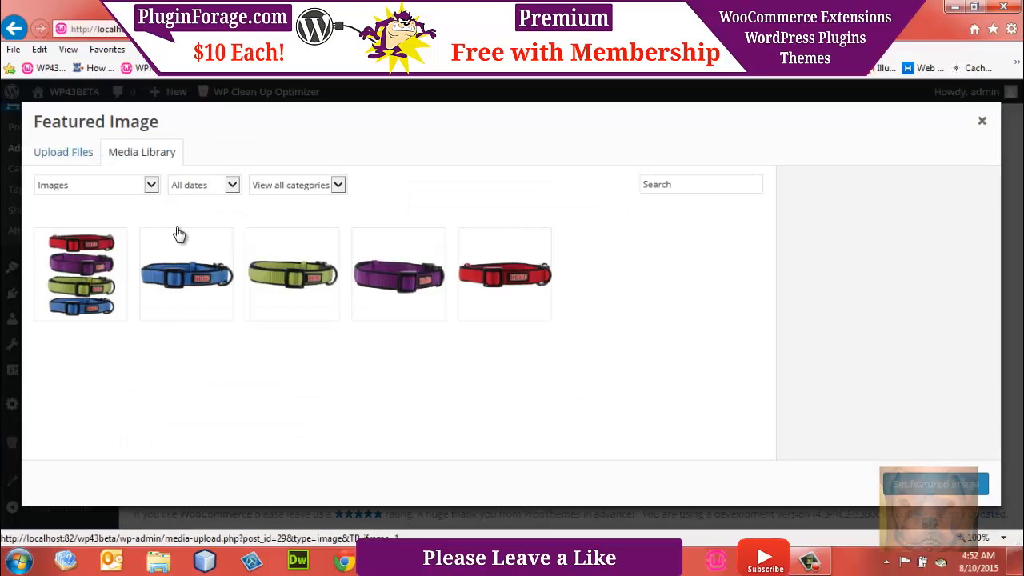
{"action": "left_click", "coordinate": [103, 282]}
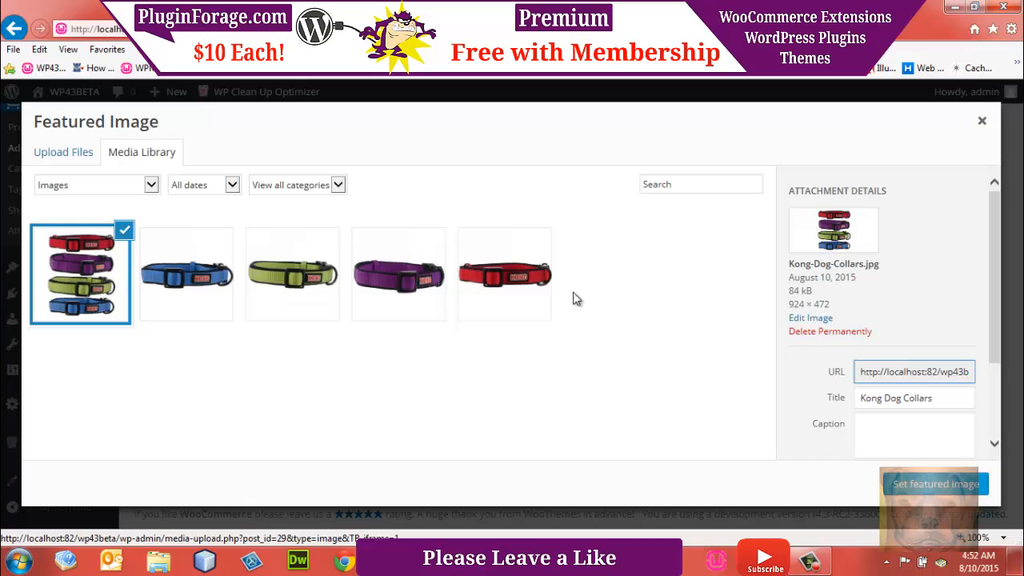
{"action": "left_click", "coordinate": [909, 495]}
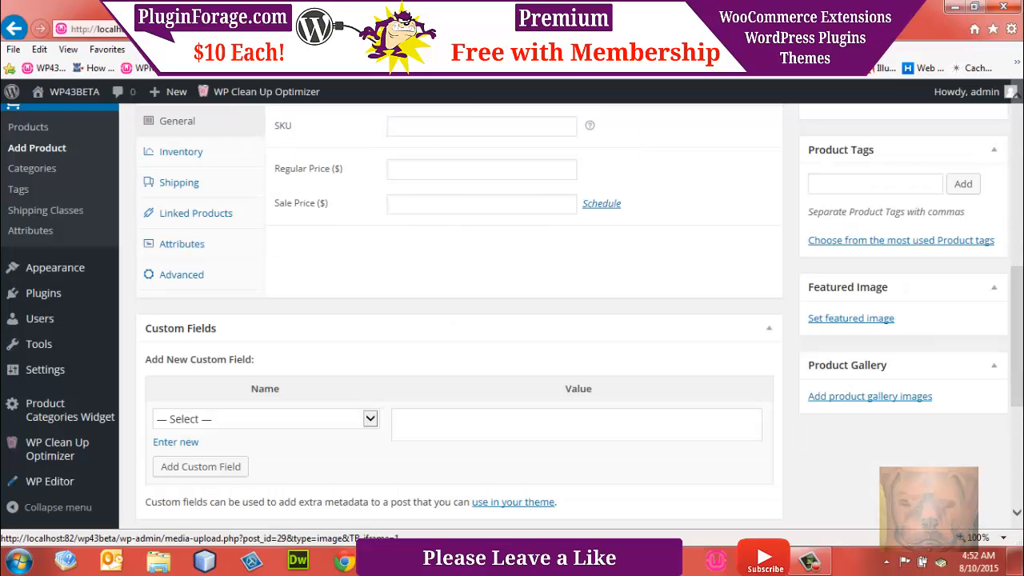
Step: Set the product type to Variable product in the product data
{"action": "left_click_drag", "start_coordinate": [1018, 295], "coordinate": [1017, 230]}
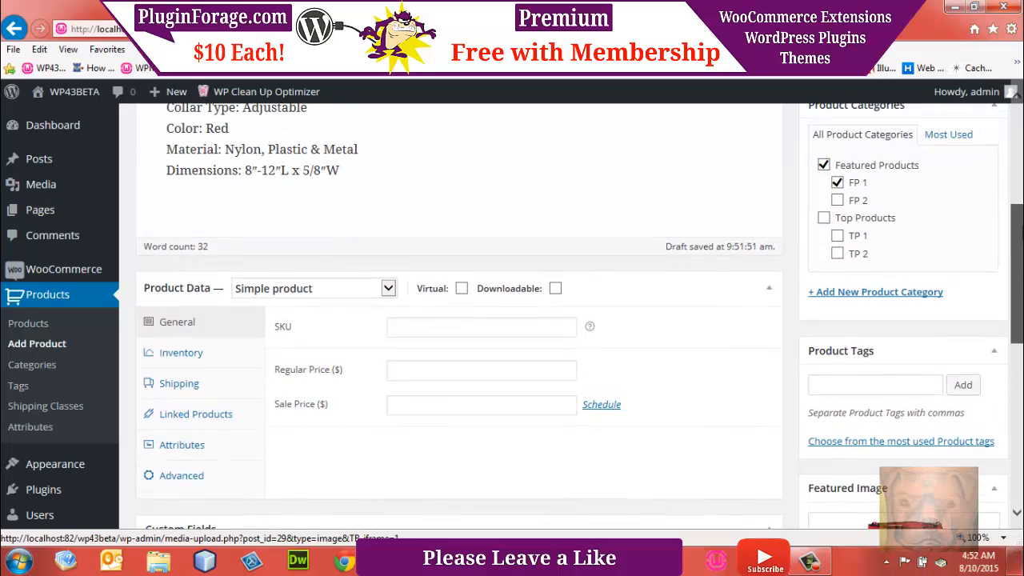
{"action": "left_click", "coordinate": [292, 288]}
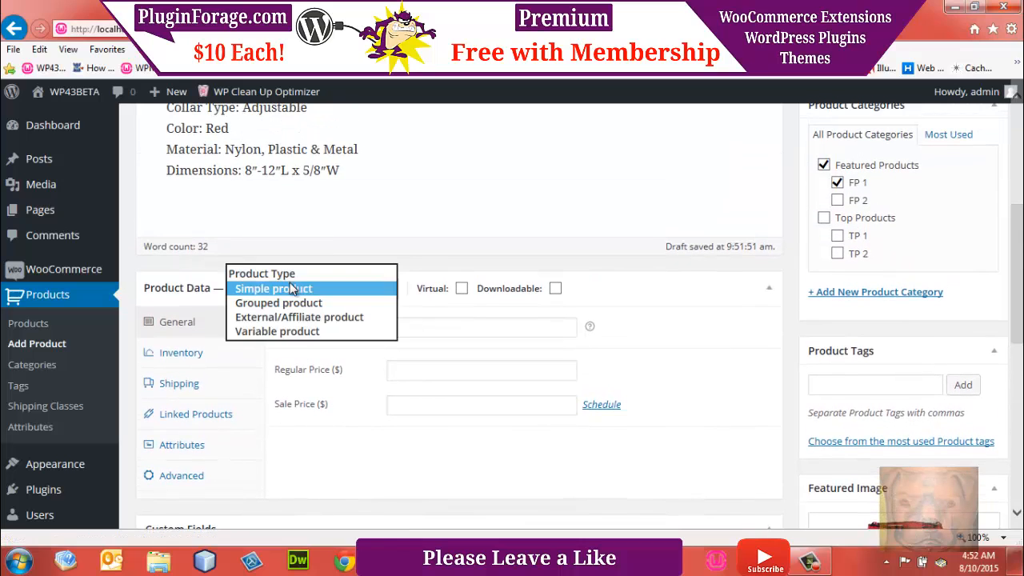
{"action": "left_click", "coordinate": [282, 336]}
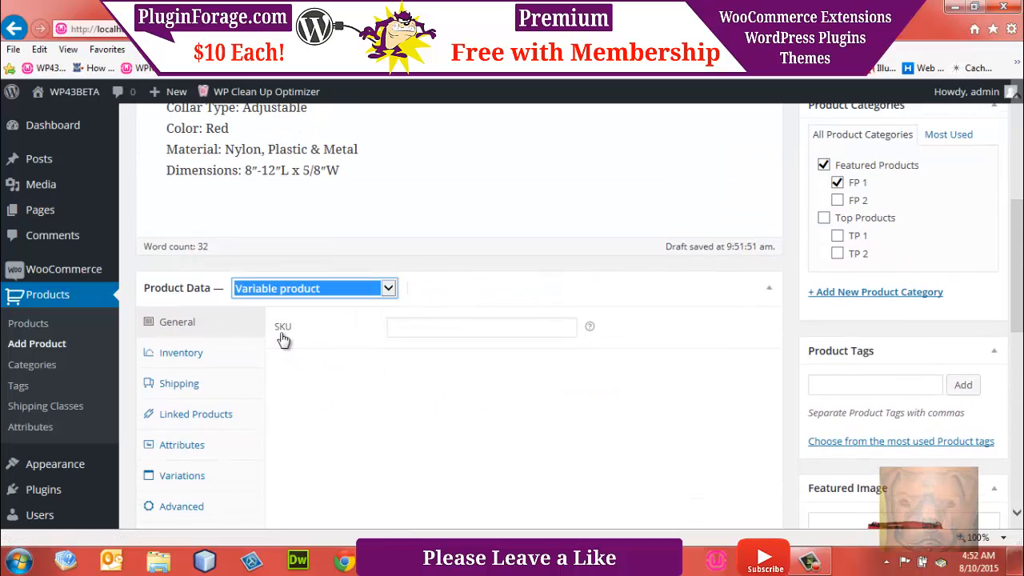
Step: Enable stock management at product level and set the stock quantity to 12
{"action": "left_click", "coordinate": [207, 357]}
{"action": "left_click", "coordinate": [392, 326]}
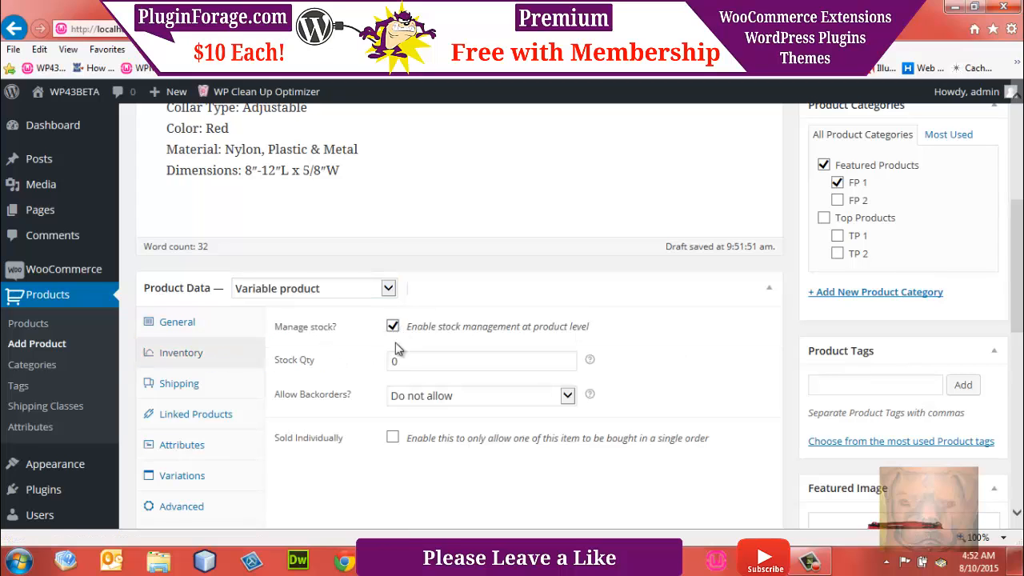
{"action": "double_click", "coordinate": [394, 361]}
{"action": "type", "text": "12"}
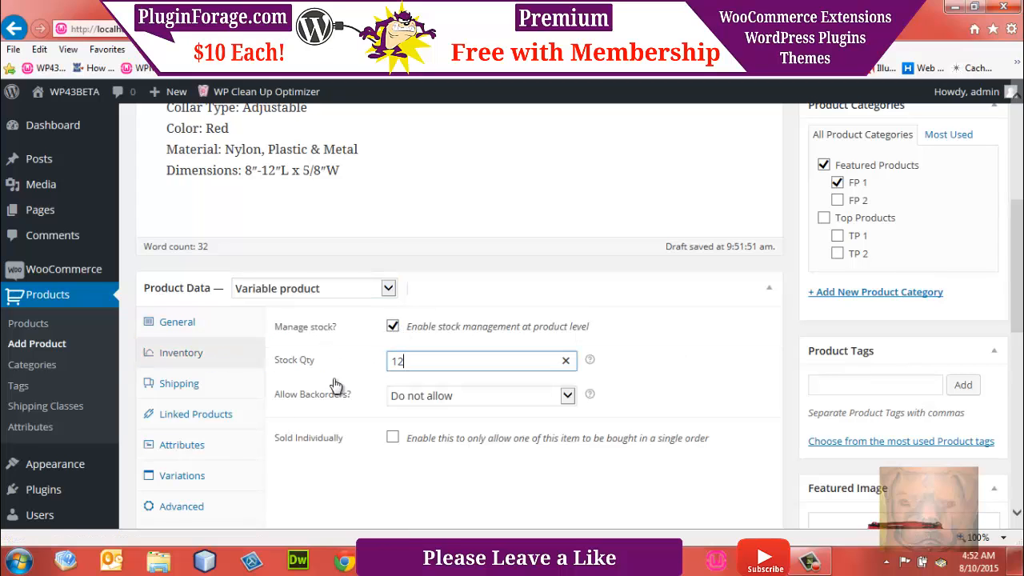
Step: View the product's shipping settings and save the product as a draft
{"action": "left_click", "coordinate": [181, 384]}
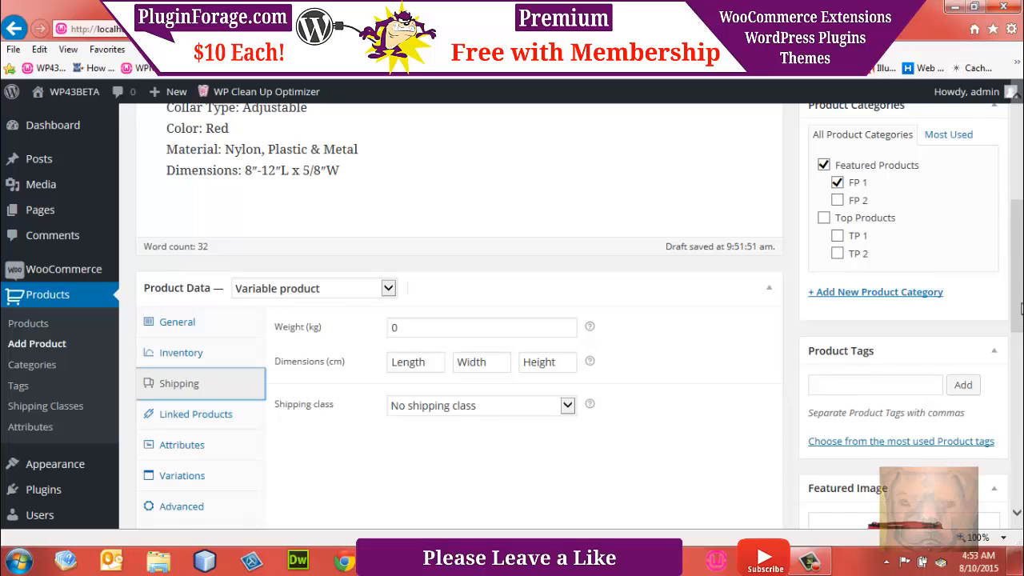
{"action": "scroll", "coordinate": [1021, 311], "scroll_direction": "up", "scroll_amount": 4}
{"action": "left_click", "coordinate": [836, 242]}
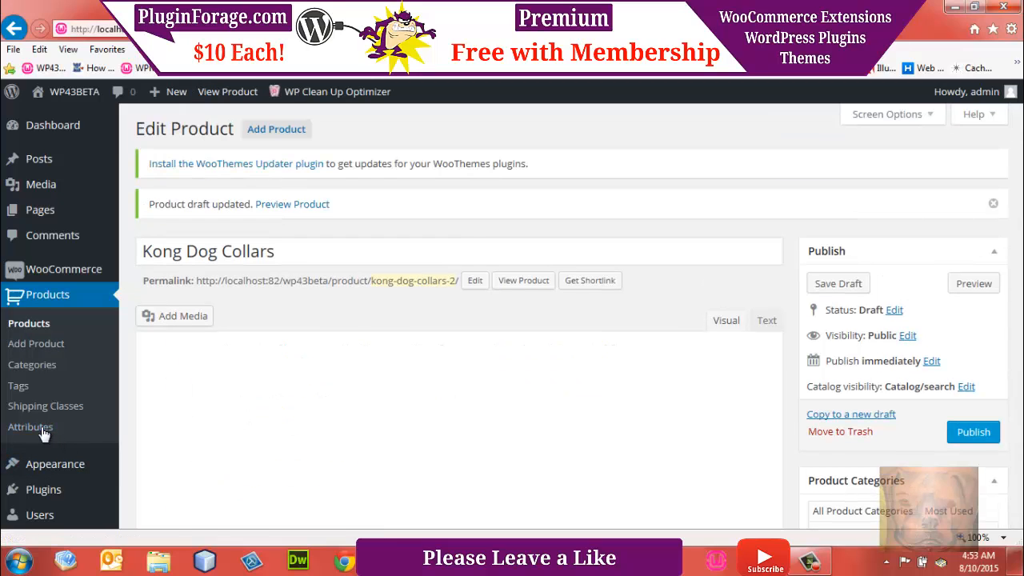
Step: Open the product Attributes page in a new browser tab and switch to it
{"action": "right_click", "coordinate": [44, 433]}
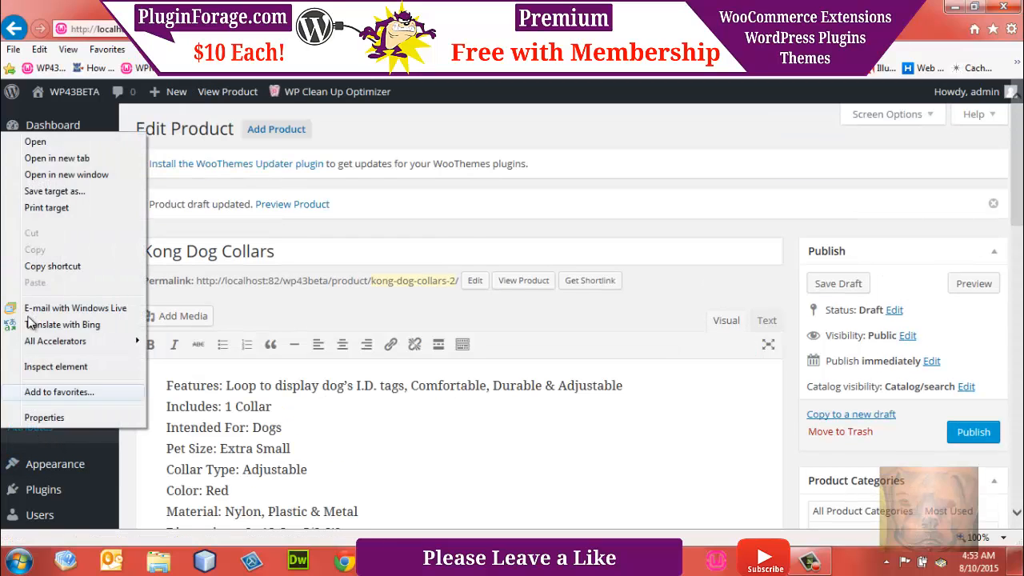
{"action": "left_click", "coordinate": [56, 157]}
{"action": "left_click", "coordinate": [544, 29]}
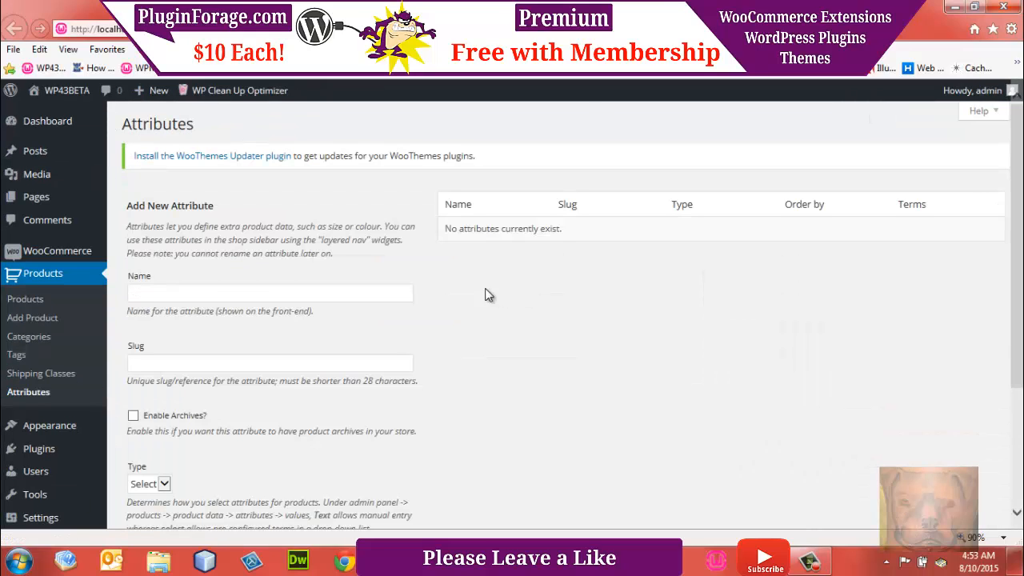
Step: Add a new product attribute named Color, keeping the Select type and custom ordering
{"action": "left_click", "coordinate": [251, 294]}
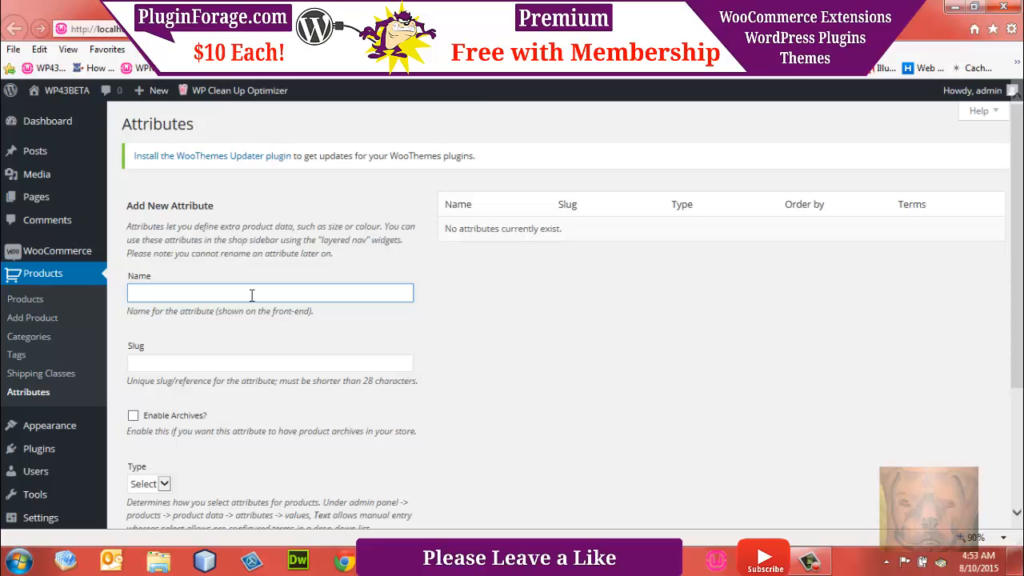
{"action": "type", "text": "Color"}
{"action": "scroll", "coordinate": [773, 417], "scroll_direction": "down", "scroll_amount": 3}
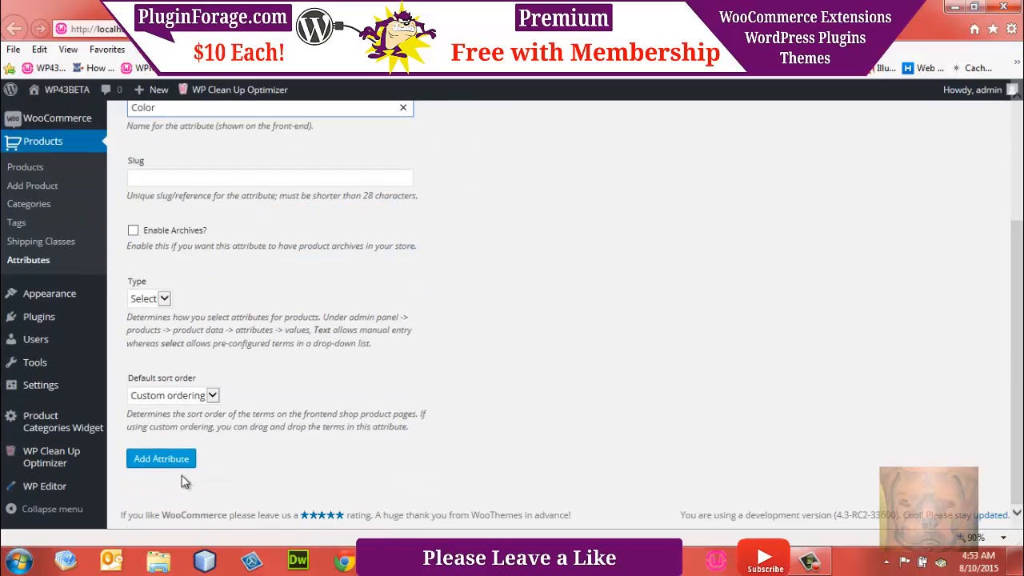
{"action": "left_click", "coordinate": [176, 462]}
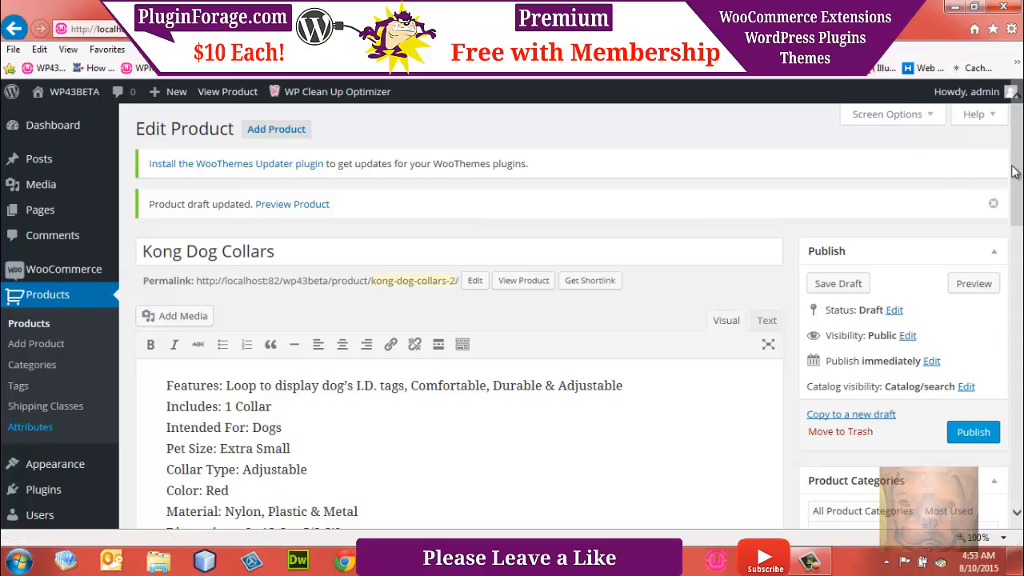
Step: Reload the Kong Dog Collars edit page and review its general, inventory, shipping and linked products data
{"action": "scroll", "coordinate": [75, 320], "scroll_direction": "down", "scroll_amount": 4}
{"action": "scroll", "coordinate": [516, 121], "scroll_direction": "down", "scroll_amount": 1}
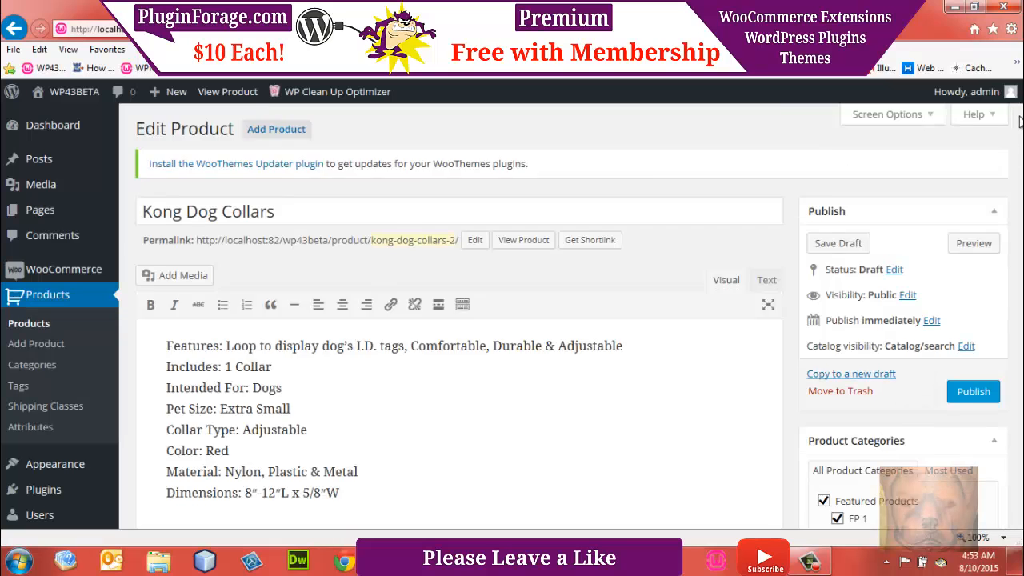
{"action": "left_click_drag", "start_coordinate": [1020, 120], "coordinate": [1020, 244]}
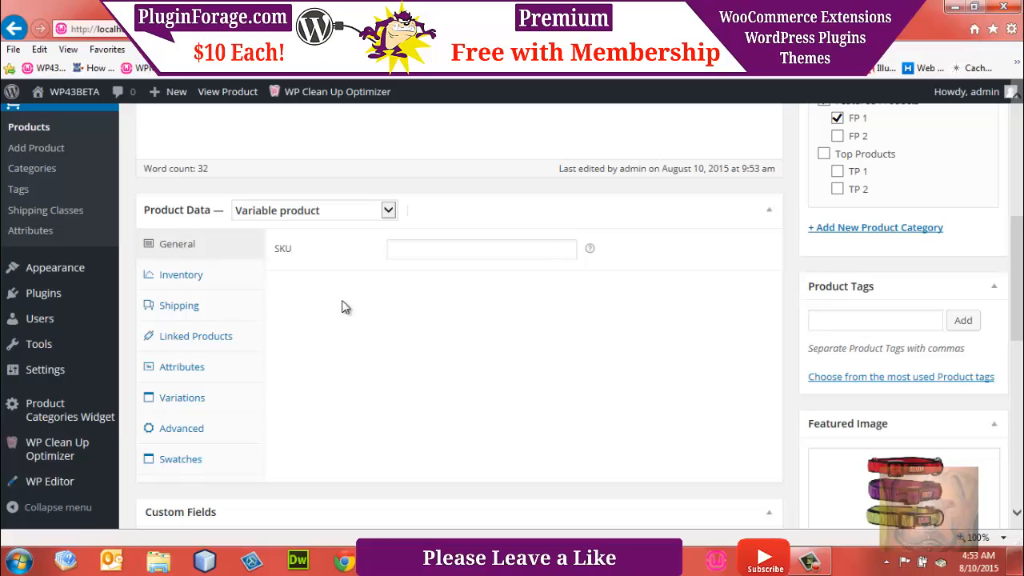
{"action": "left_click", "coordinate": [186, 249]}
{"action": "left_click", "coordinate": [182, 282]}
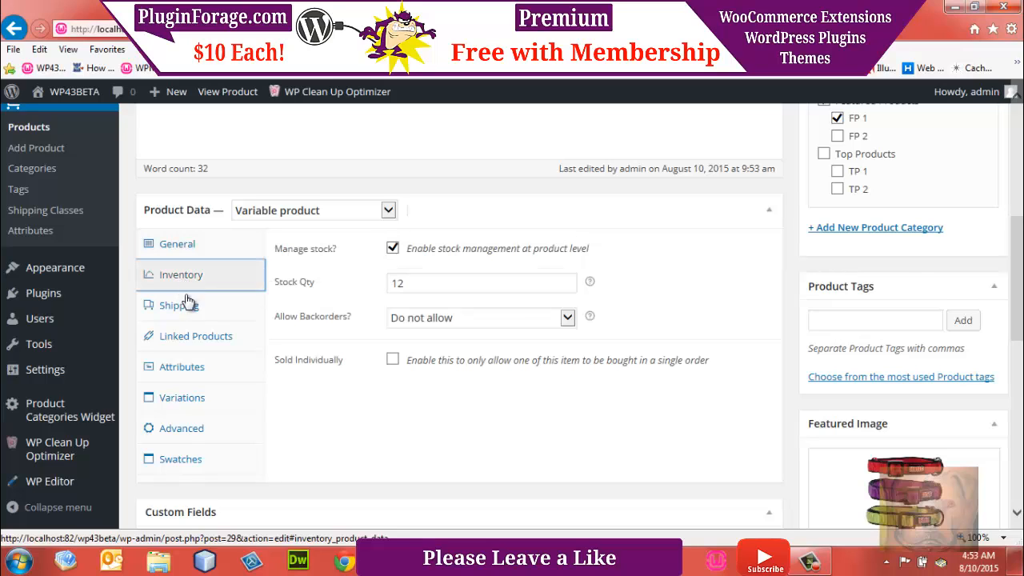
{"action": "left_click", "coordinate": [187, 311]}
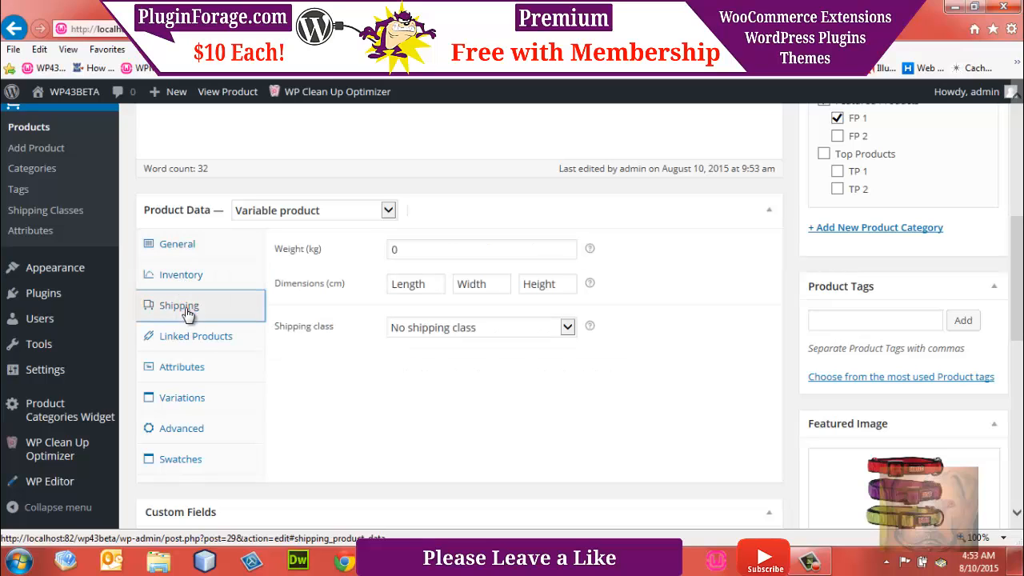
{"action": "left_click", "coordinate": [194, 339]}
Step: Add the Color attribute to the product and enable it for use in variations
{"action": "left_click", "coordinate": [194, 367]}
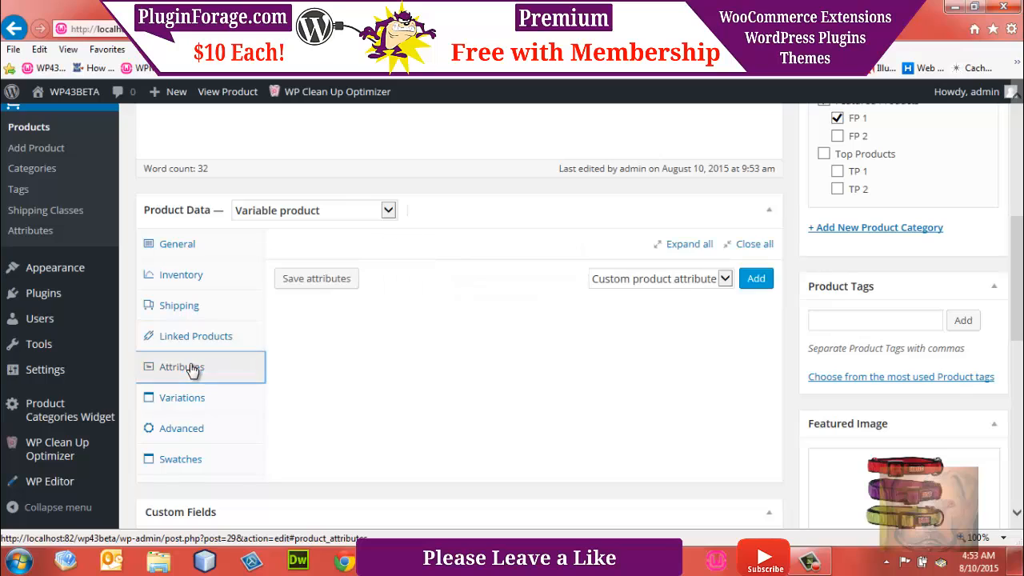
{"action": "left_click", "coordinate": [728, 280]}
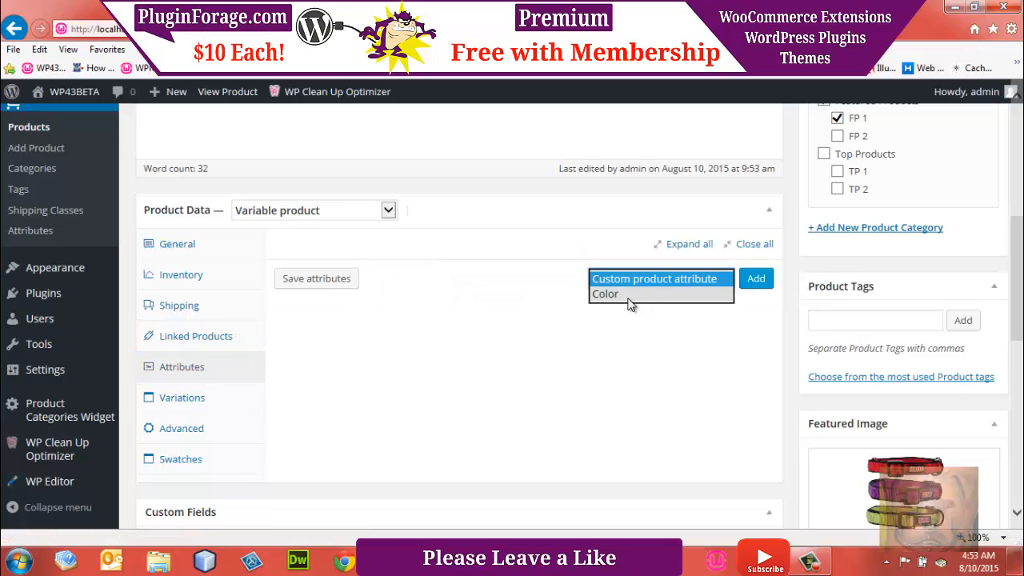
{"action": "left_click", "coordinate": [628, 294]}
{"action": "left_click", "coordinate": [750, 281]}
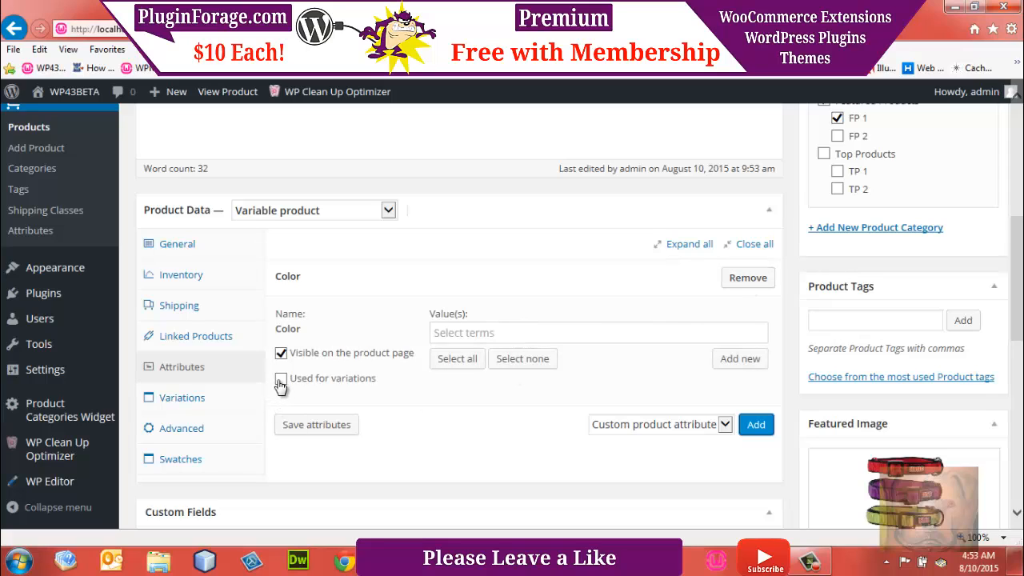
{"action": "left_click", "coordinate": [281, 379]}
Step: Create the new terms Red and Purple for the product's Color attribute
{"action": "scroll", "coordinate": [738, 364], "scroll_direction": "down", "scroll_amount": 2}
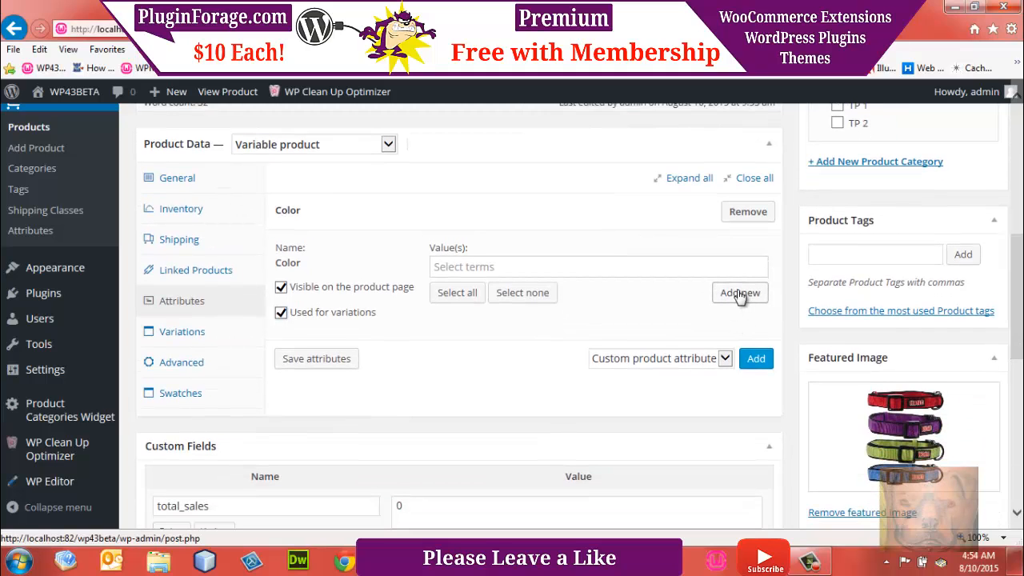
{"action": "left_click", "coordinate": [740, 294]}
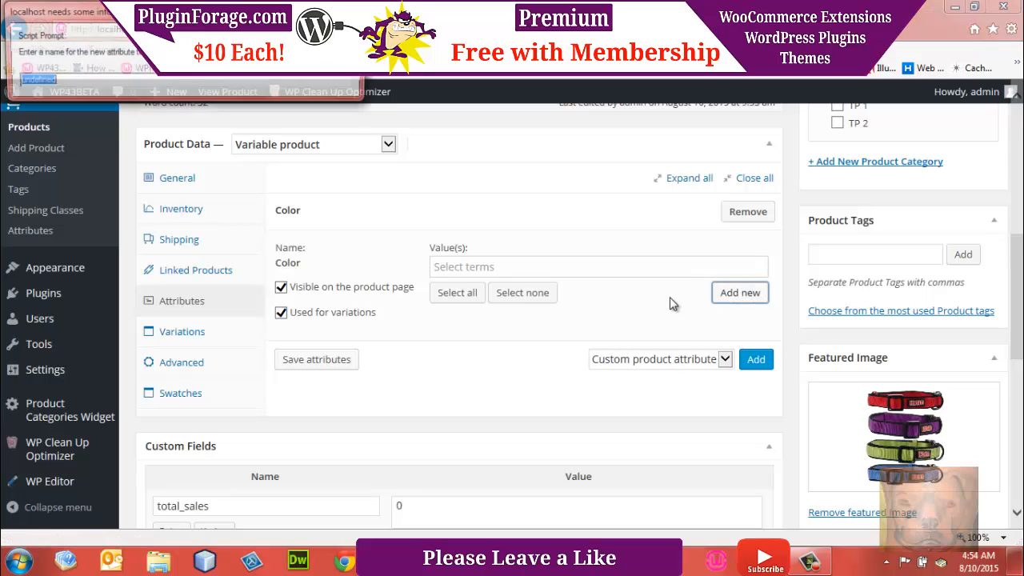
{"action": "type", "text": "Red"}
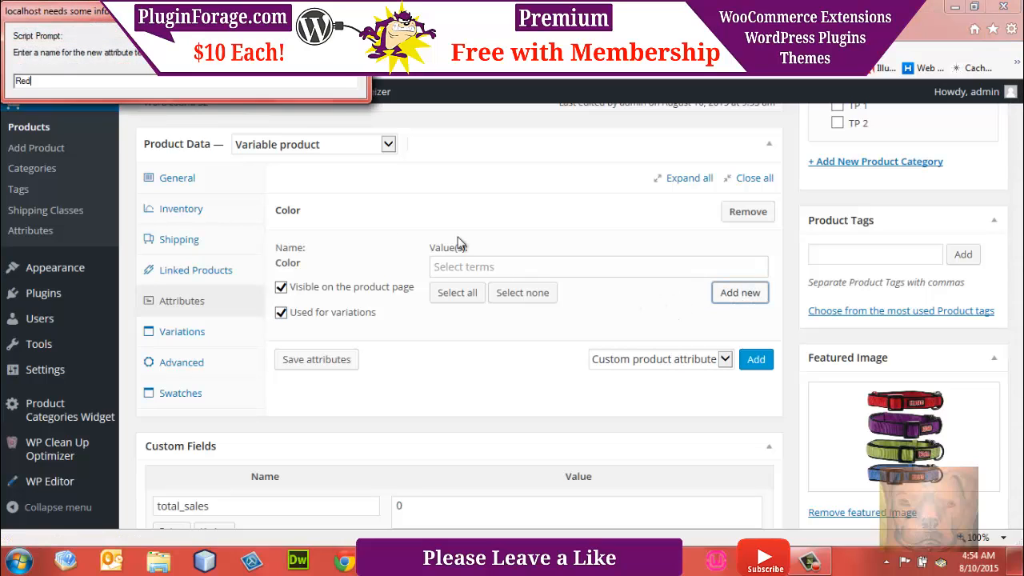
{"action": "key", "text": "Return"}
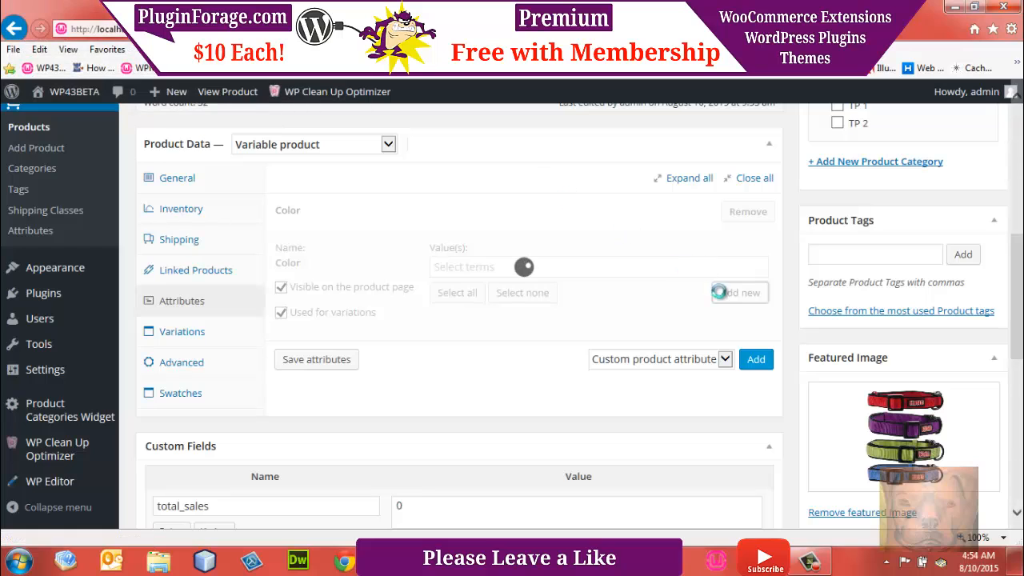
{"action": "left_click", "coordinate": [732, 302]}
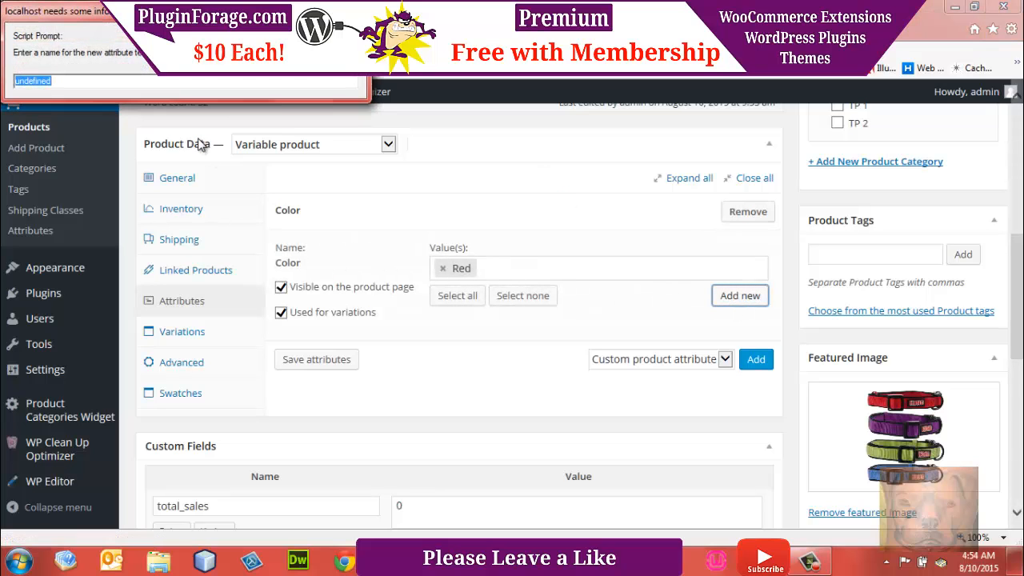
{"action": "type", "text": "Purple"}
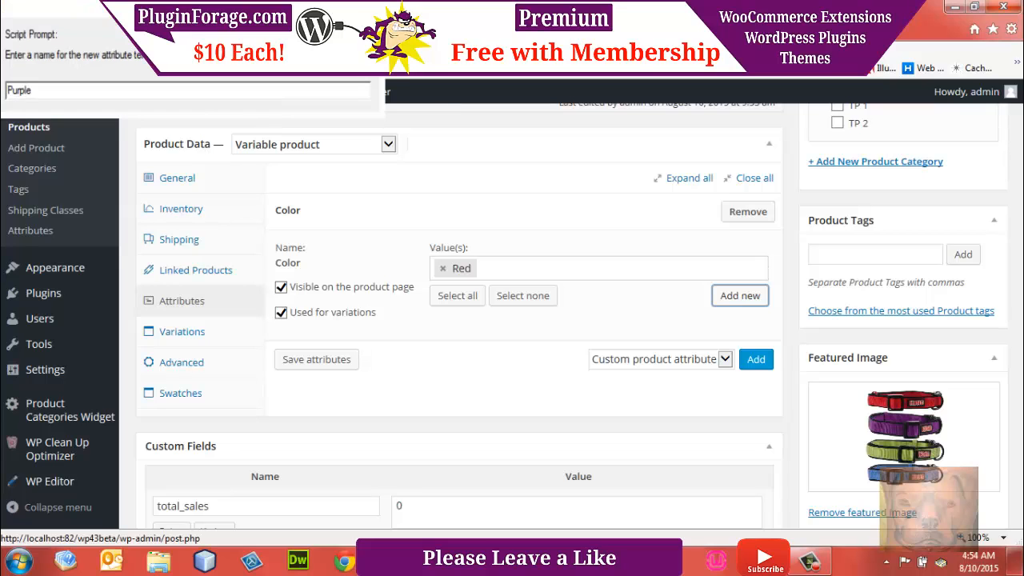
{"action": "key", "text": "Return"}
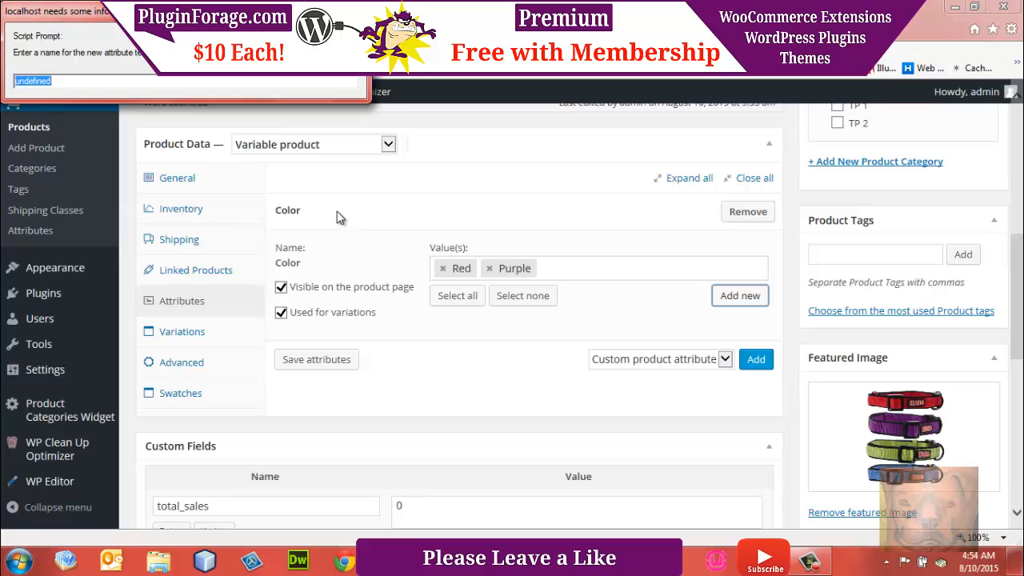
Step: Create the new terms Lime and Blue for the Color attribute and save the product's attributes
{"action": "type", "text": "Lime"}
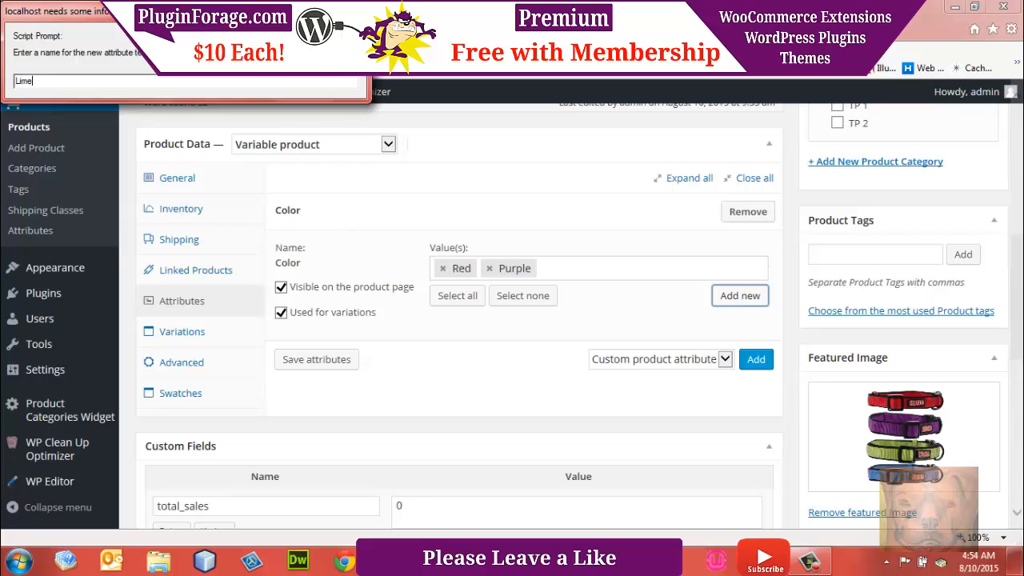
{"action": "key", "text": "Return"}
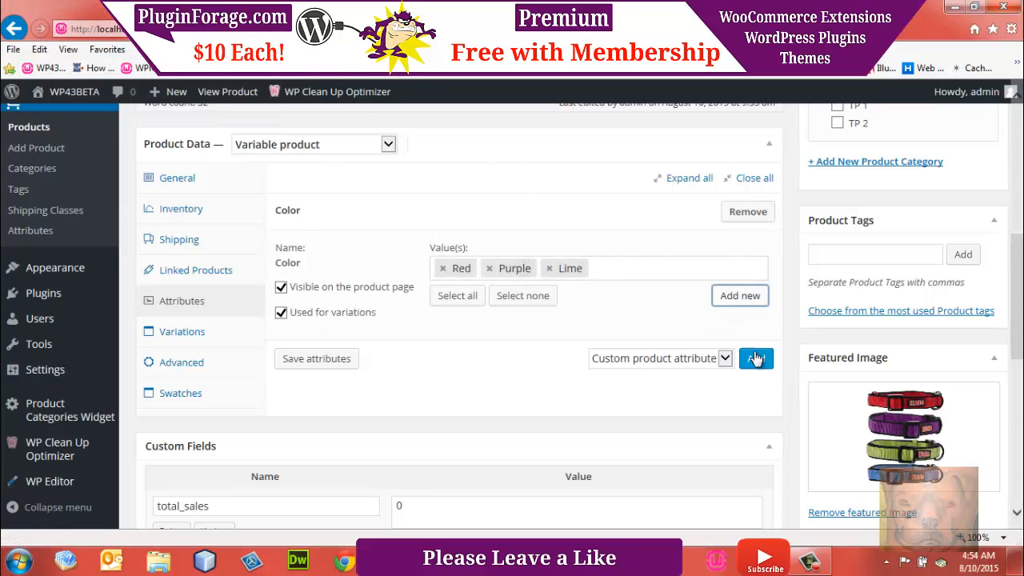
{"action": "left_click", "coordinate": [751, 297]}
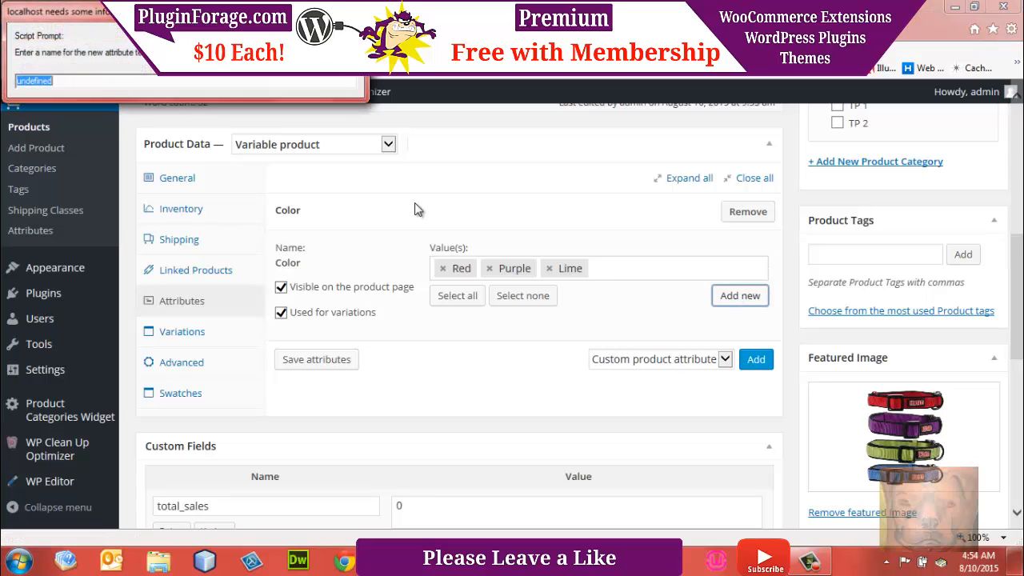
{"action": "type", "text": "Blue"}
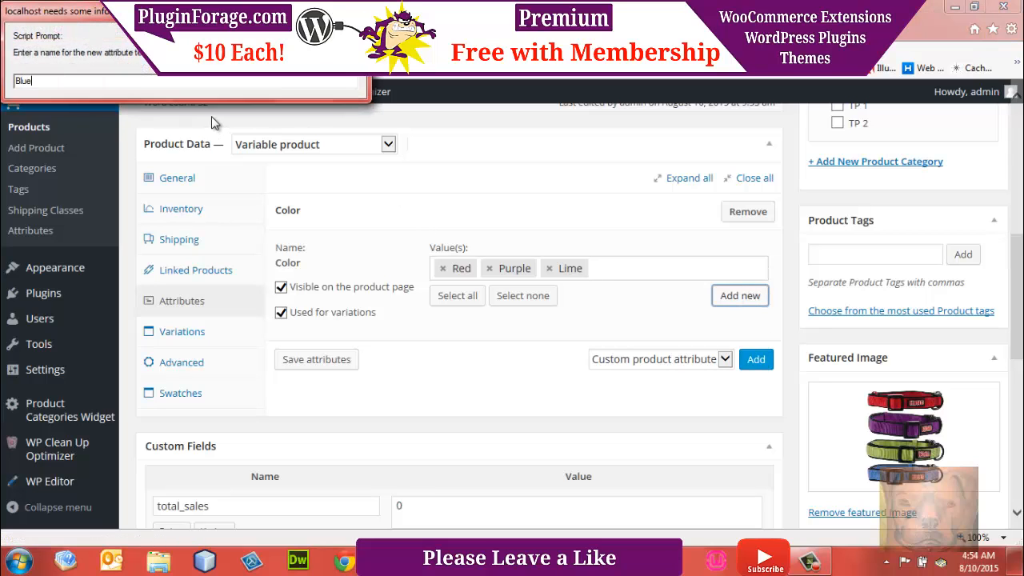
{"action": "key", "text": "Return"}
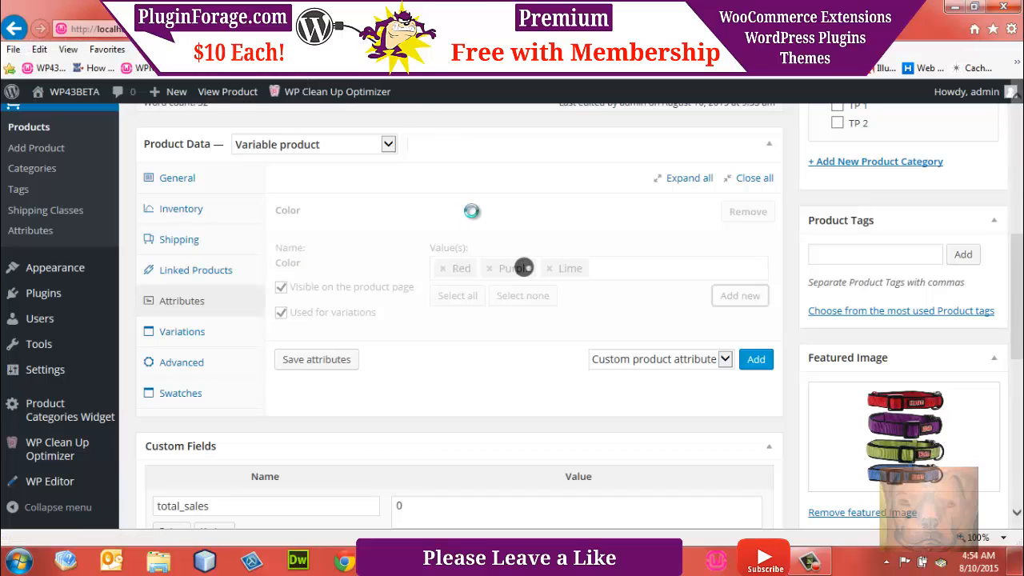
{"action": "left_click", "coordinate": [320, 364]}
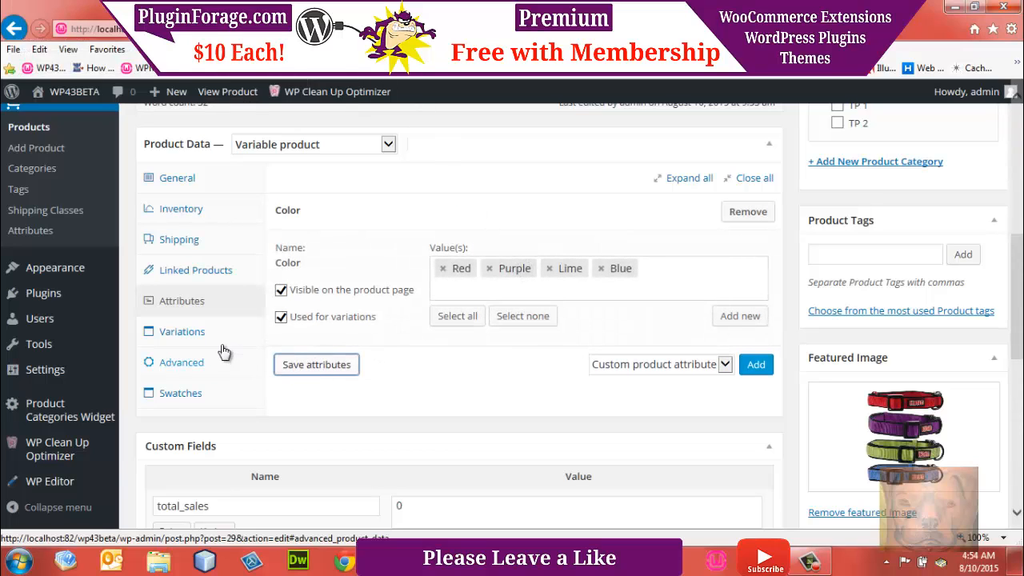
Step: Generate the product's variations from all Color terms by linking all variations
{"action": "left_click", "coordinate": [192, 338]}
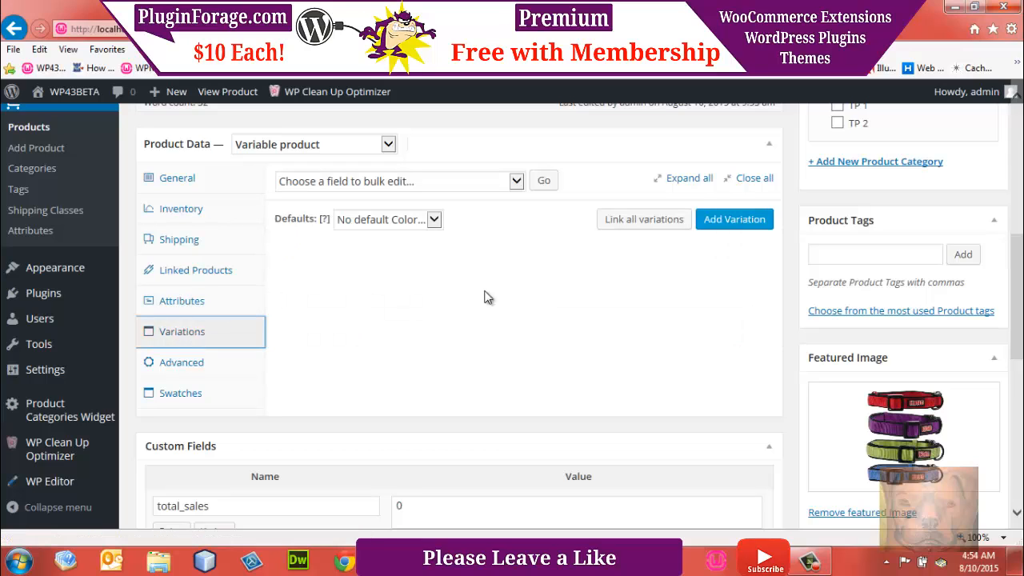
{"action": "left_click", "coordinate": [650, 221]}
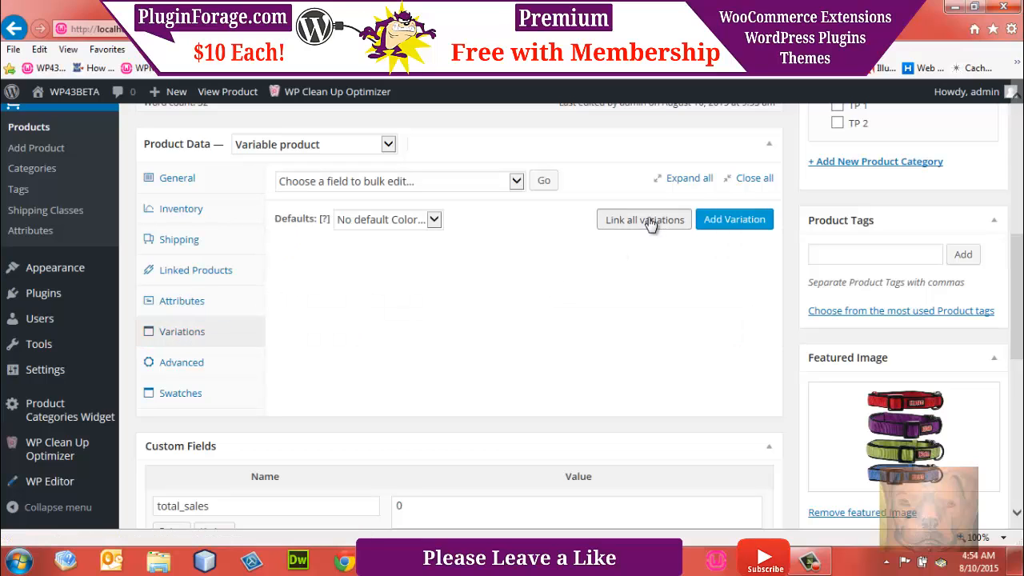
{"action": "left_click", "coordinate": [573, 341]}
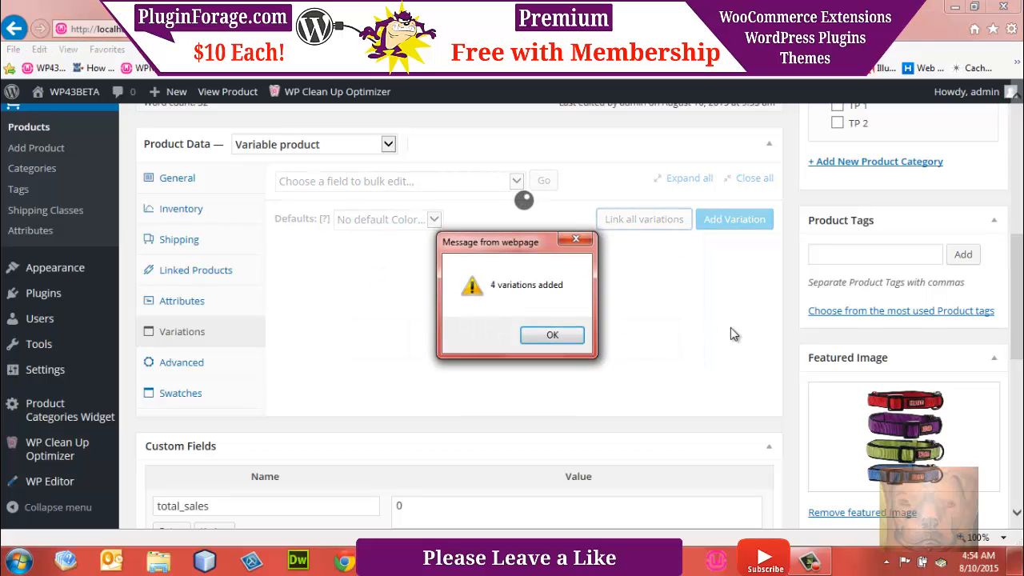
{"action": "left_click", "coordinate": [574, 340]}
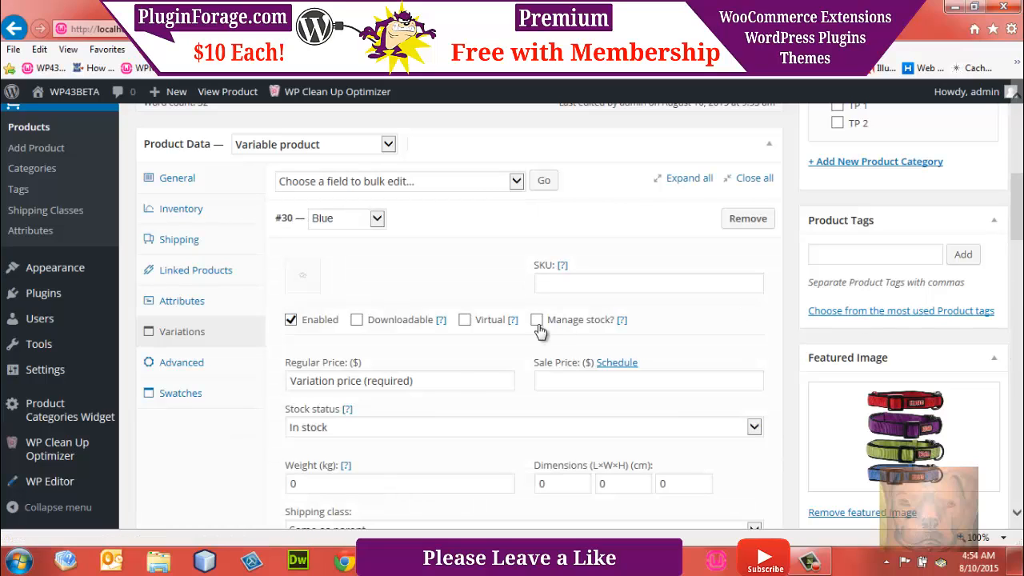
Step: Set the Blue variation's regular price to 12.50 and select the price for copying
{"action": "left_click", "coordinate": [438, 380]}
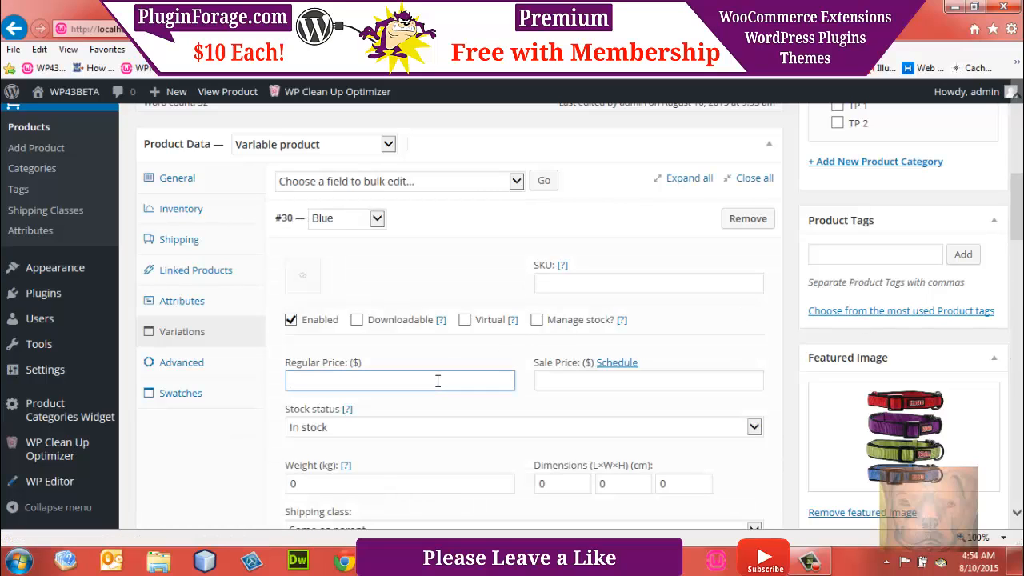
{"action": "type", "text": "12.50"}
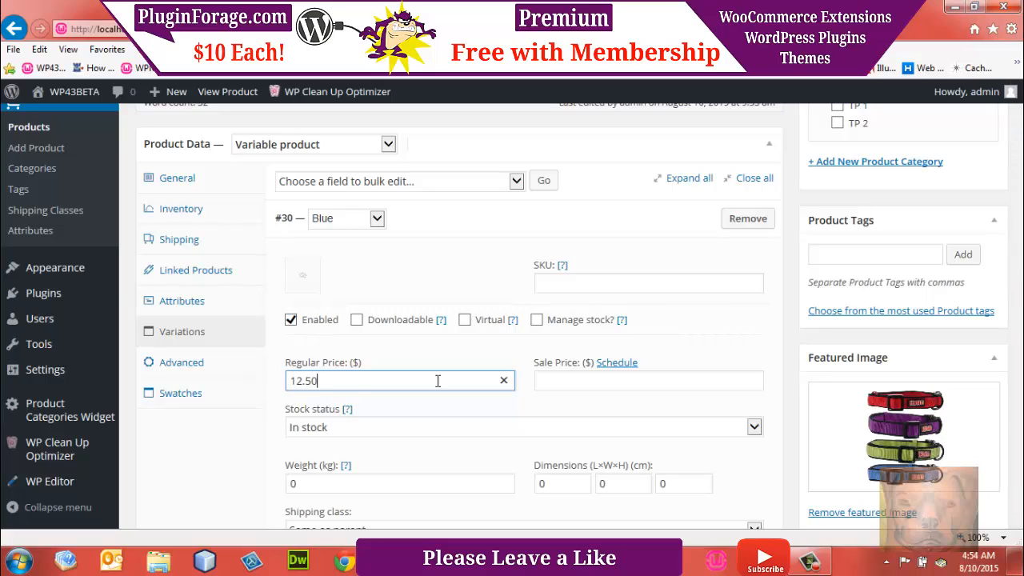
{"action": "left_click_drag", "start_coordinate": [328, 381], "coordinate": [242, 387]}
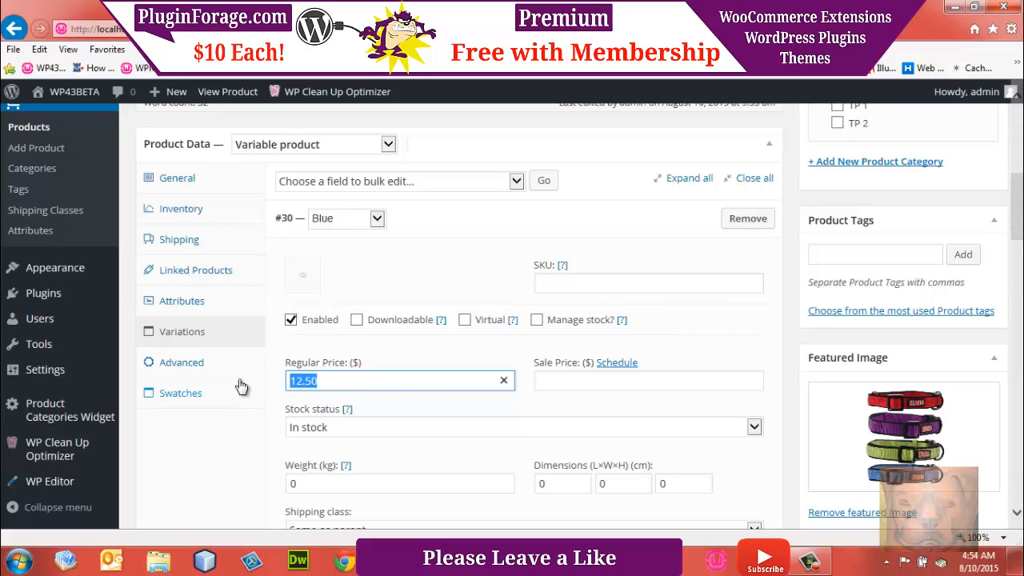
Step: Set the regular price of the Lime, Purple and Red variations to 12.50 each
{"action": "scroll", "coordinate": [510, 261], "scroll_direction": "down", "scroll_amount": 4}
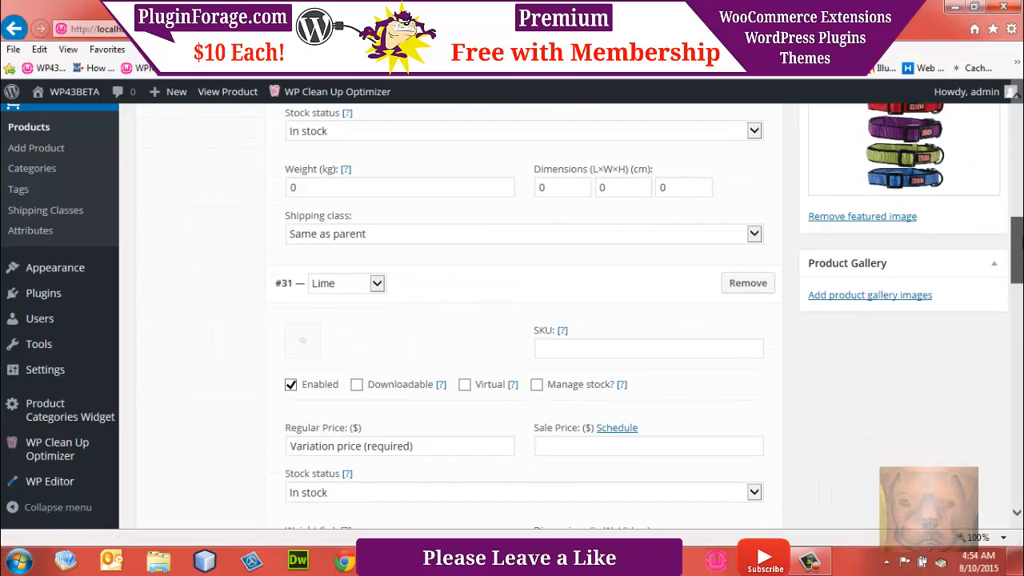
{"action": "scroll", "coordinate": [537, 269], "scroll_direction": "down", "scroll_amount": 1}
{"action": "left_click", "coordinate": [465, 340]}
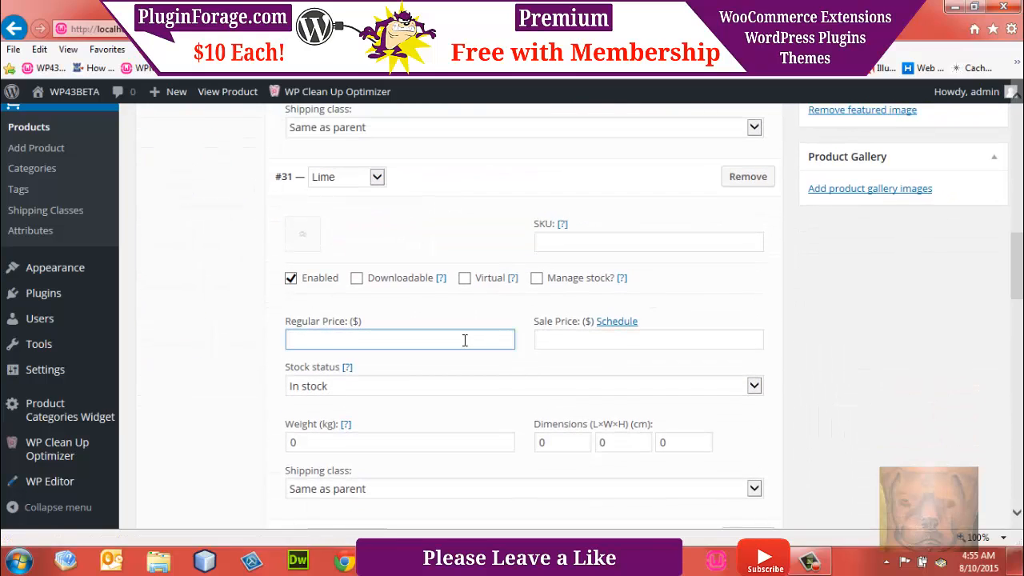
{"action": "scroll", "coordinate": [1017, 279], "scroll_direction": "down", "scroll_amount": 5}
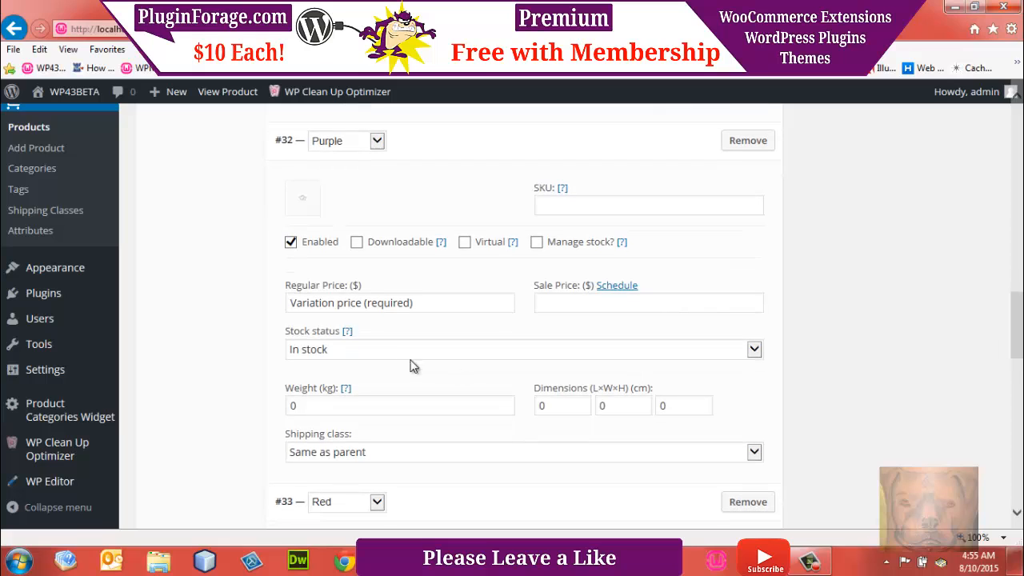
{"action": "left_click", "coordinate": [367, 301]}
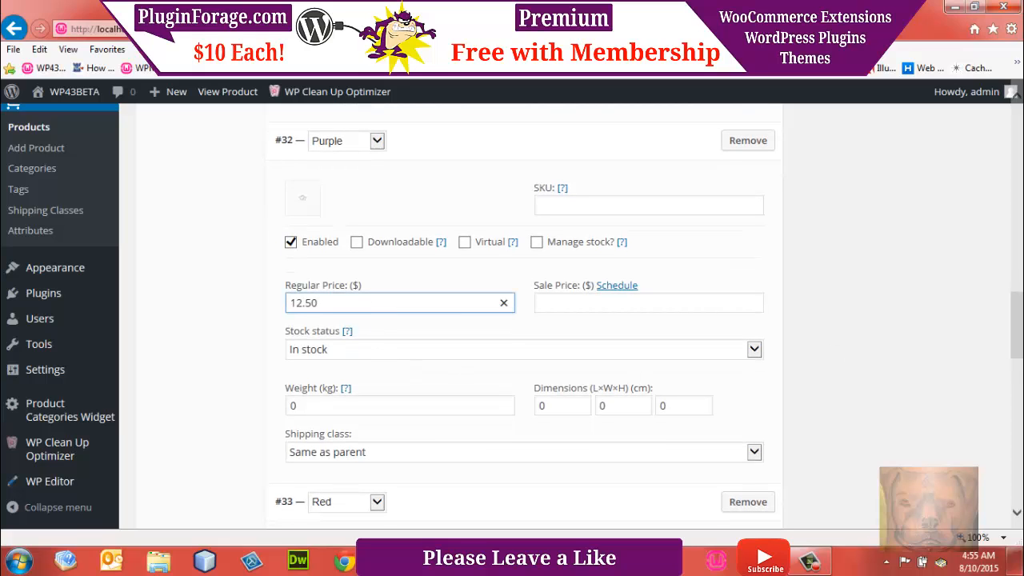
{"action": "scroll", "coordinate": [1021, 342], "scroll_direction": "down", "scroll_amount": 4}
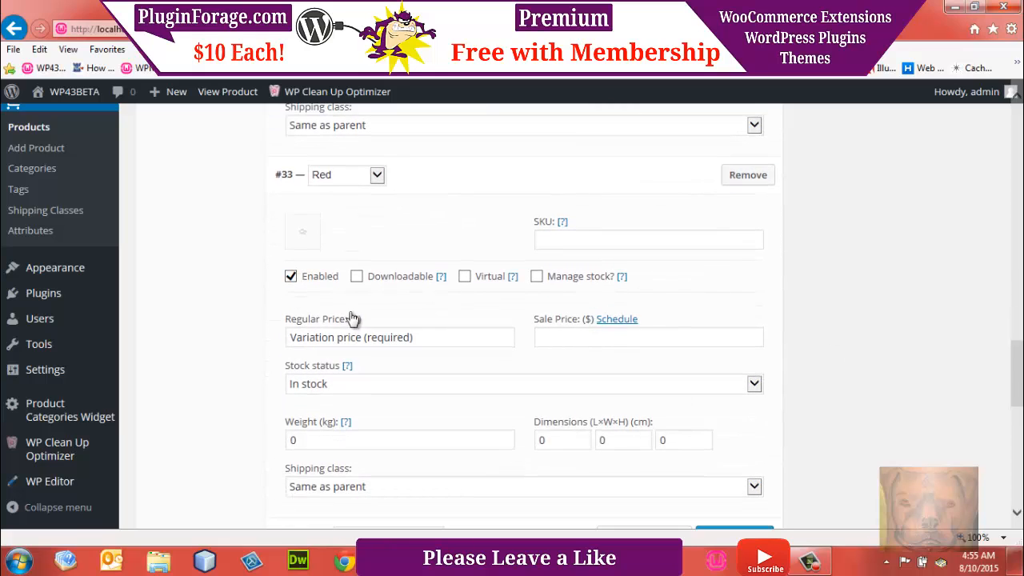
{"action": "left_click", "coordinate": [330, 331]}
{"action": "type", "text": "12.50"}
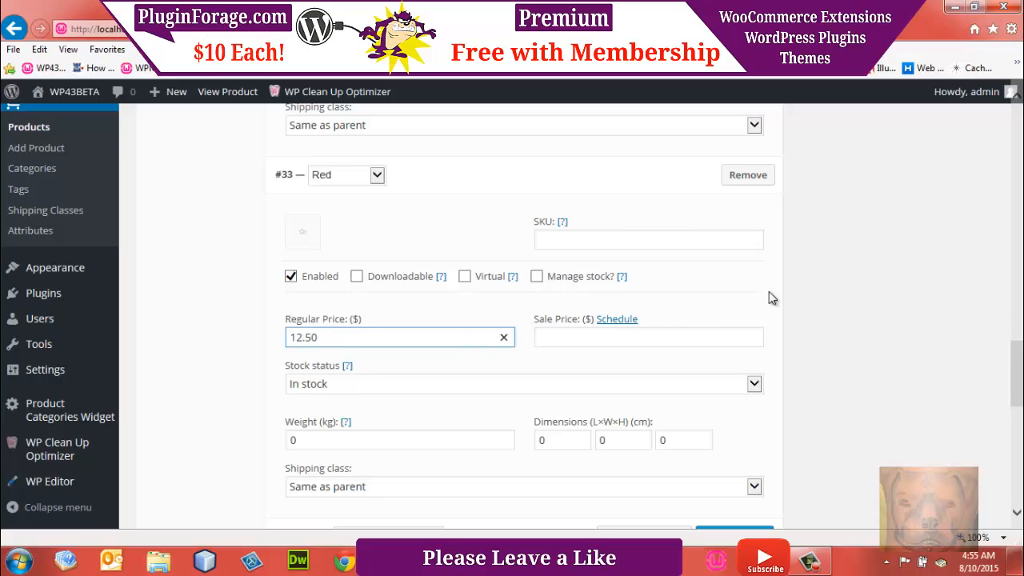
Step: Assign the blue collar picture from the media library as the Blue variation's image
{"action": "left_click_drag", "start_coordinate": [1016, 388], "coordinate": [1021, 205]}
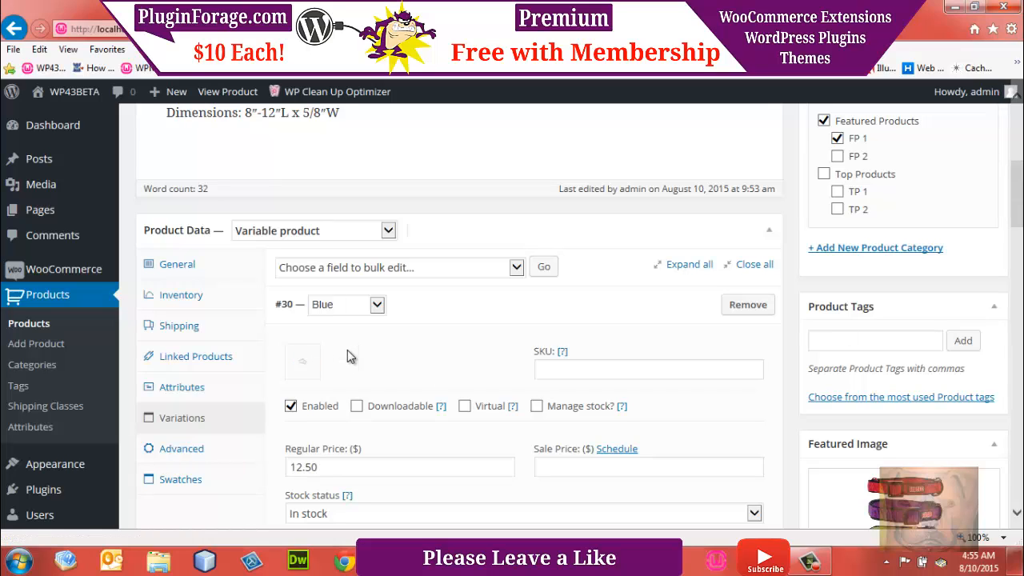
{"action": "left_click", "coordinate": [302, 367]}
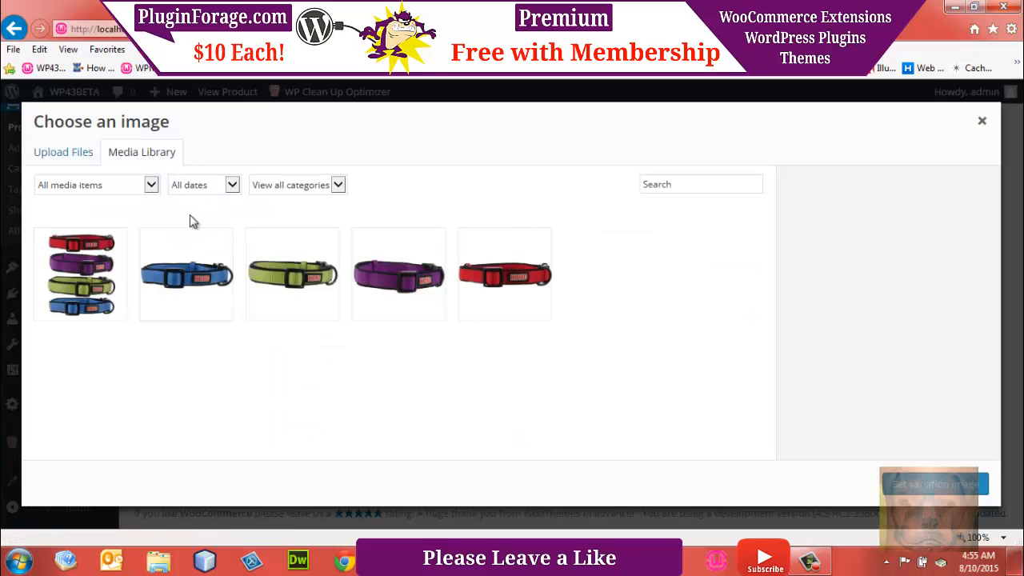
{"action": "left_click", "coordinate": [202, 254]}
{"action": "left_click", "coordinate": [928, 483]}
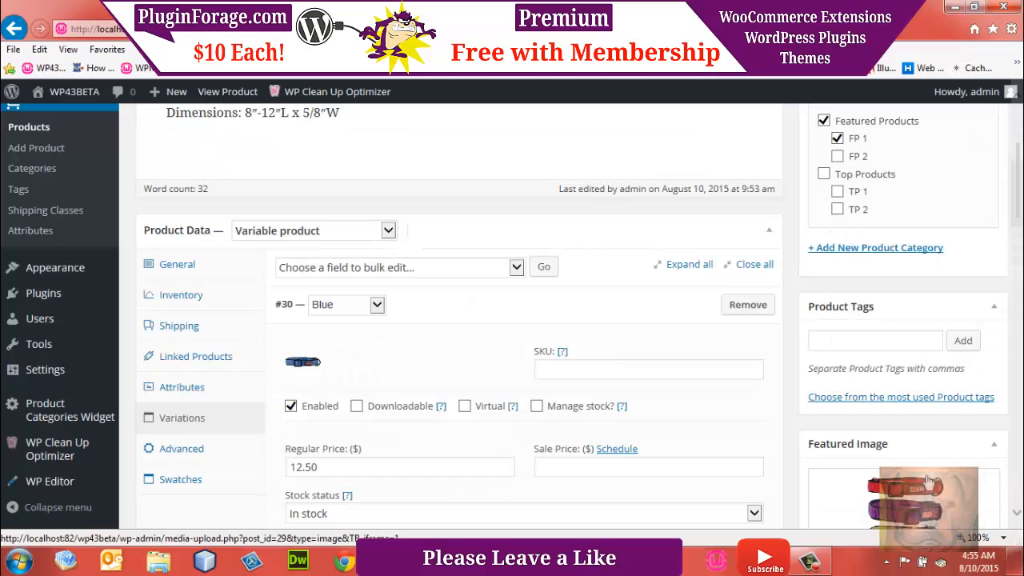
Step: Assign Kong-Dog-Collar-Lime-Green.jpg from the media library as the Lime variation's image
{"action": "scroll", "coordinate": [423, 378], "scroll_direction": "down", "scroll_amount": 5}
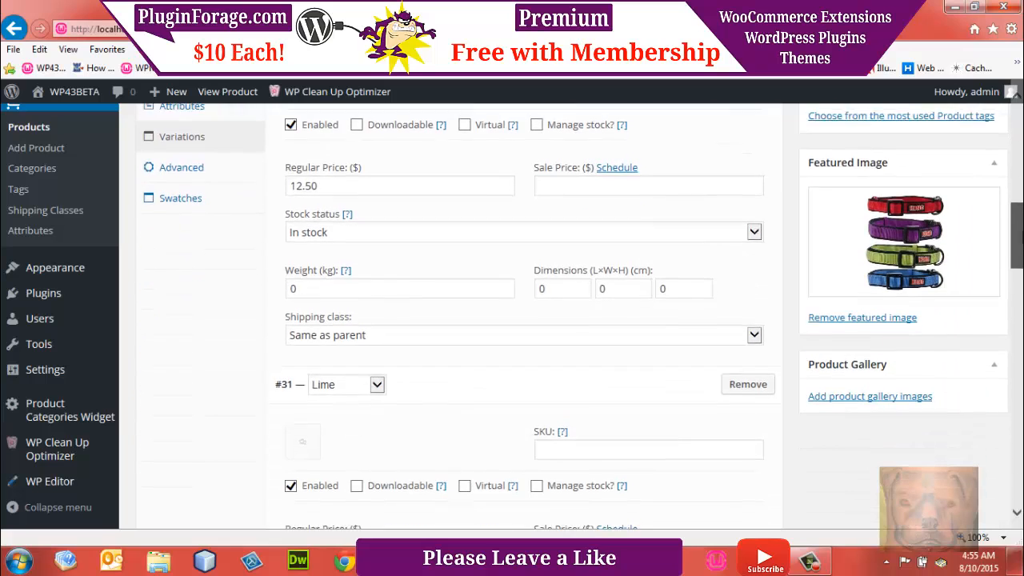
{"action": "left_click", "coordinate": [301, 365]}
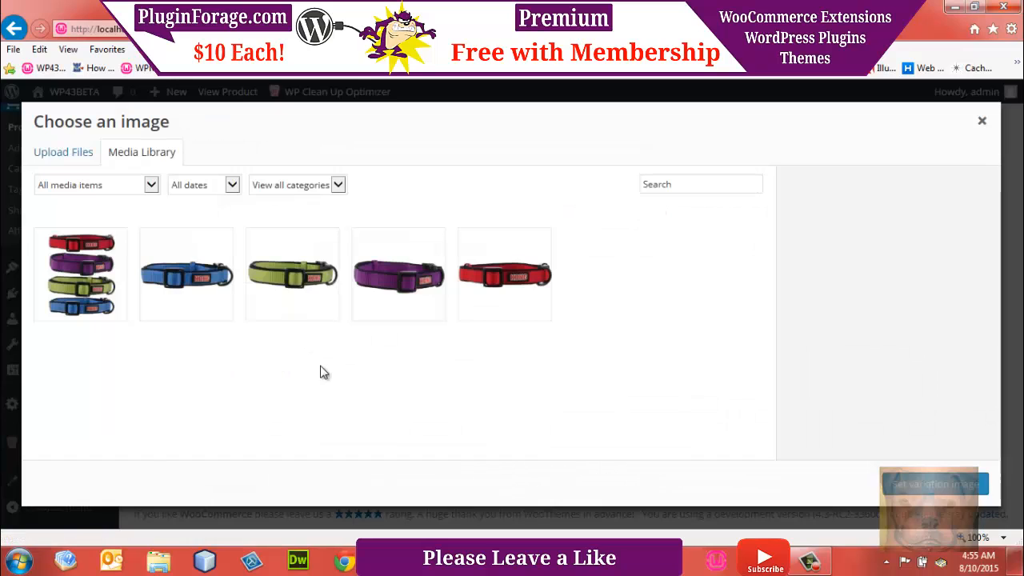
{"action": "left_click", "coordinate": [271, 298]}
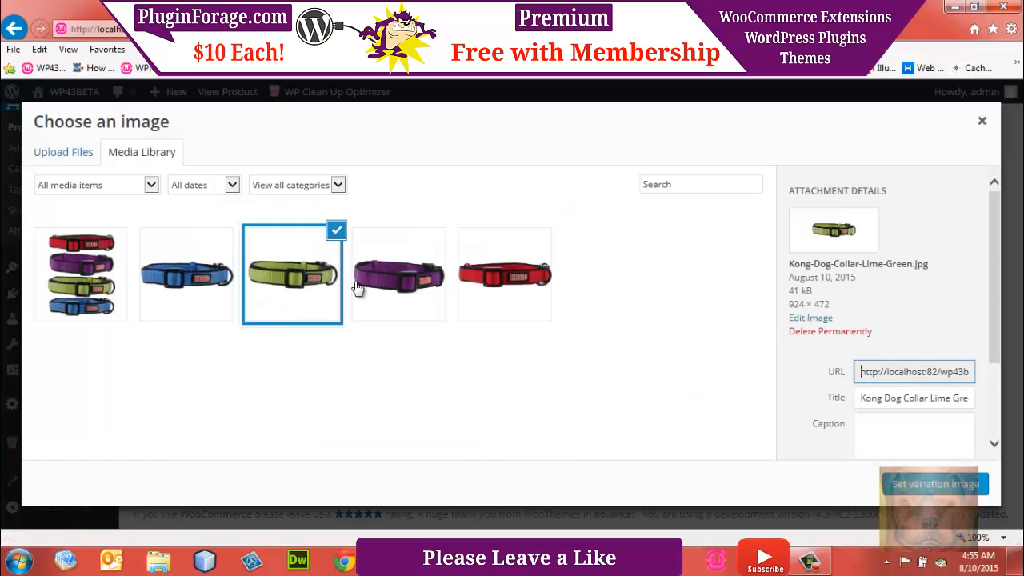
{"action": "left_click", "coordinate": [932, 484]}
Step: Assign the purple collar picture from the media library as the Purple variation's image
{"action": "scroll", "coordinate": [1020, 264], "scroll_direction": "down", "scroll_amount": 6}
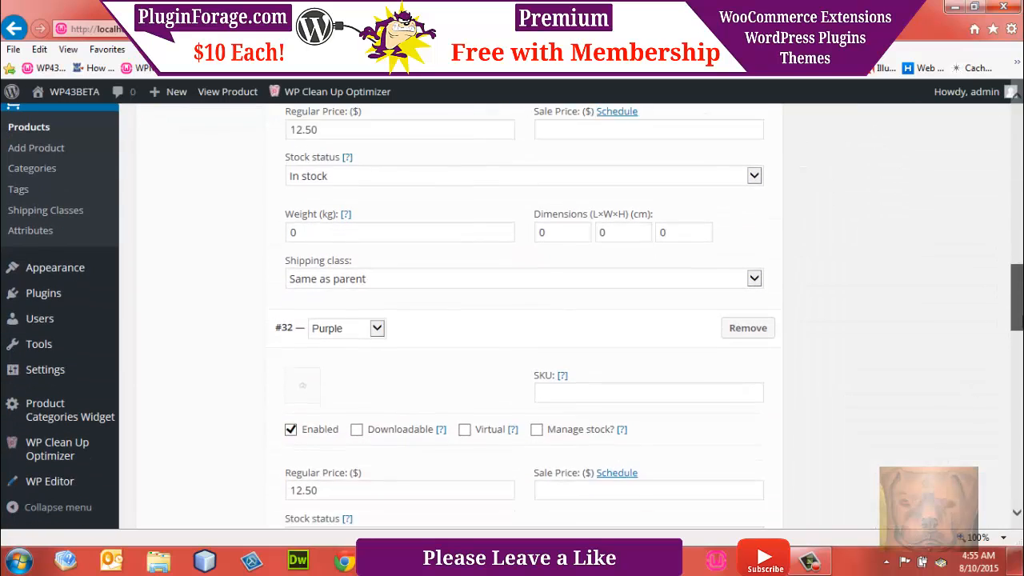
{"action": "left_click", "coordinate": [306, 323]}
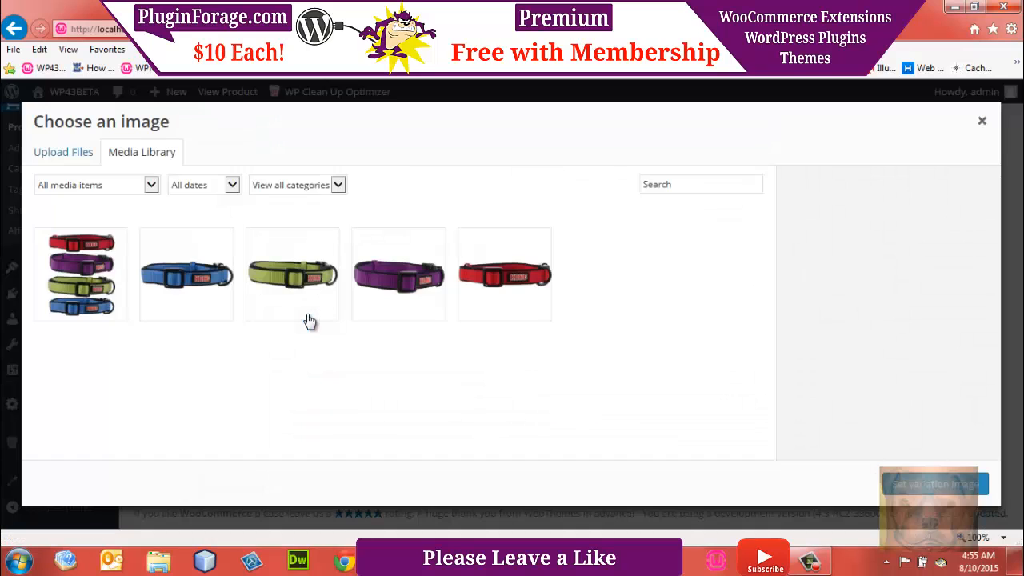
{"action": "left_click", "coordinate": [983, 121]}
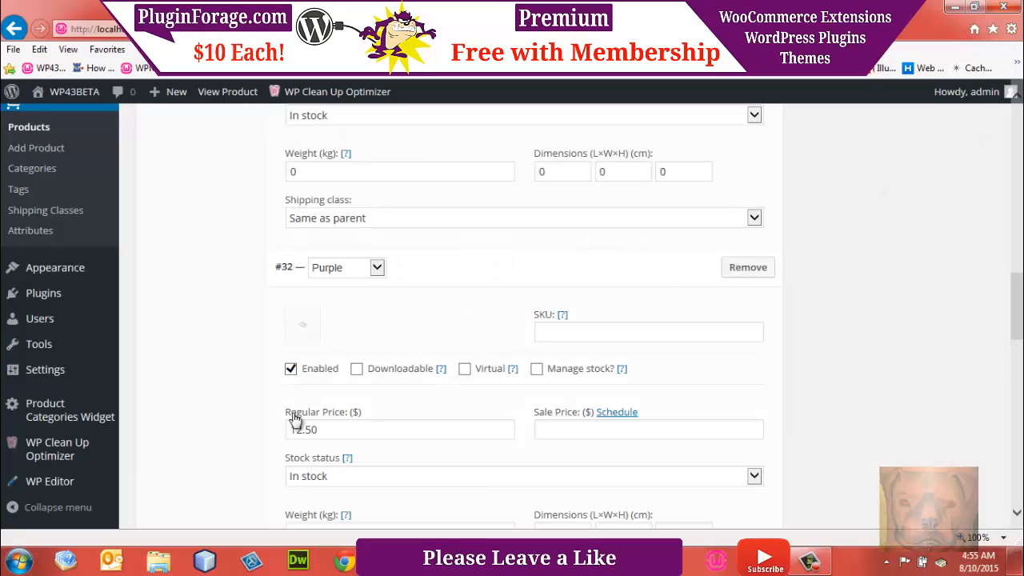
{"action": "left_click", "coordinate": [303, 324]}
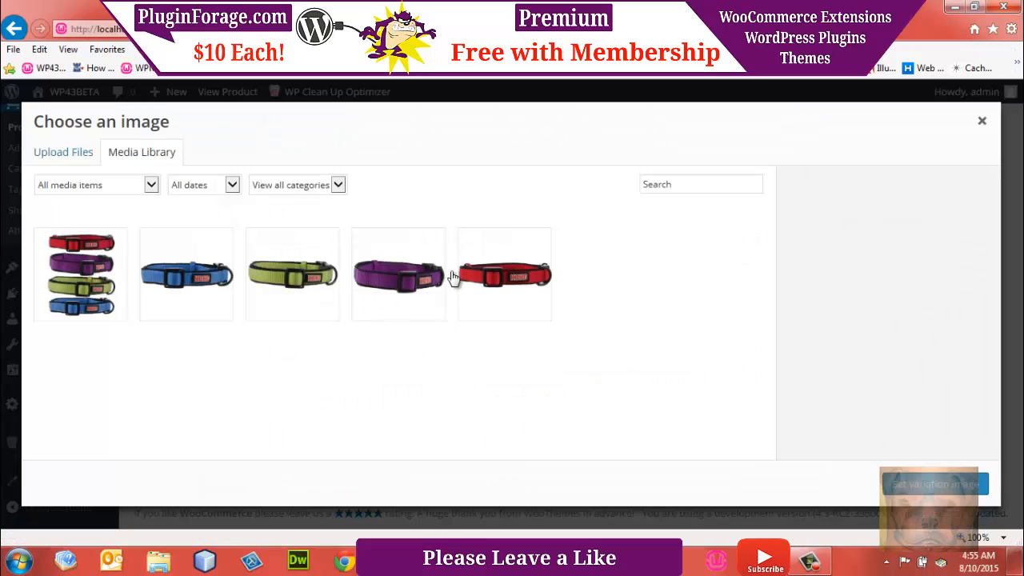
{"action": "left_click", "coordinate": [404, 282]}
{"action": "left_click", "coordinate": [920, 484]}
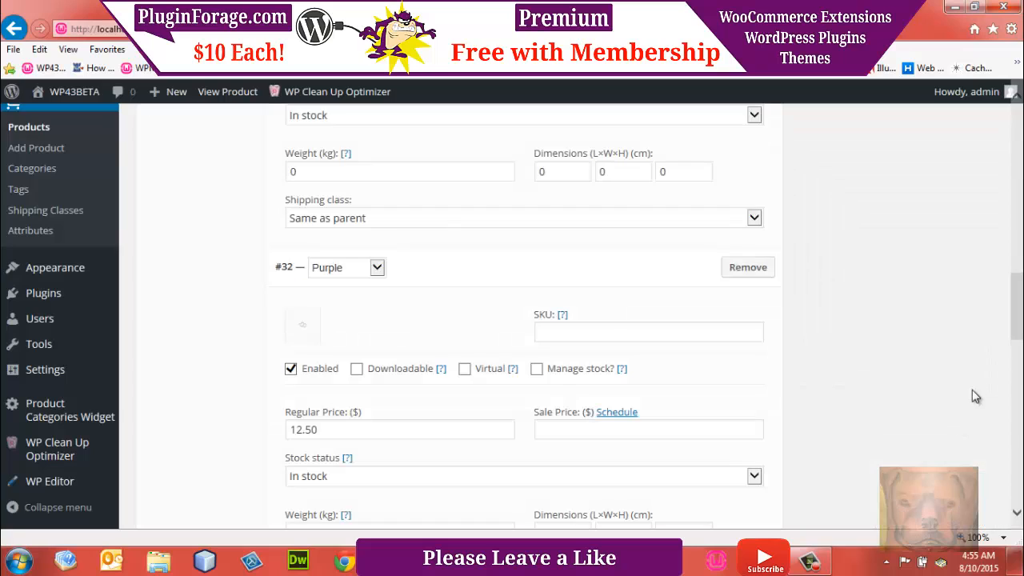
Step: Assign the red collar picture from the media library as the Red variation's image
{"action": "scroll", "coordinate": [348, 409], "scroll_direction": "down", "scroll_amount": 3}
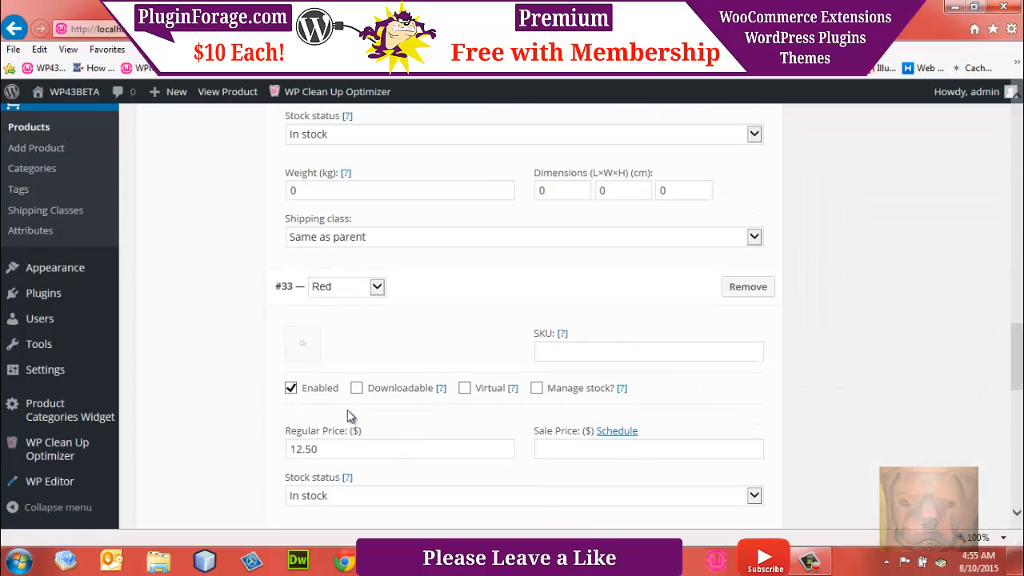
{"action": "left_click", "coordinate": [312, 346]}
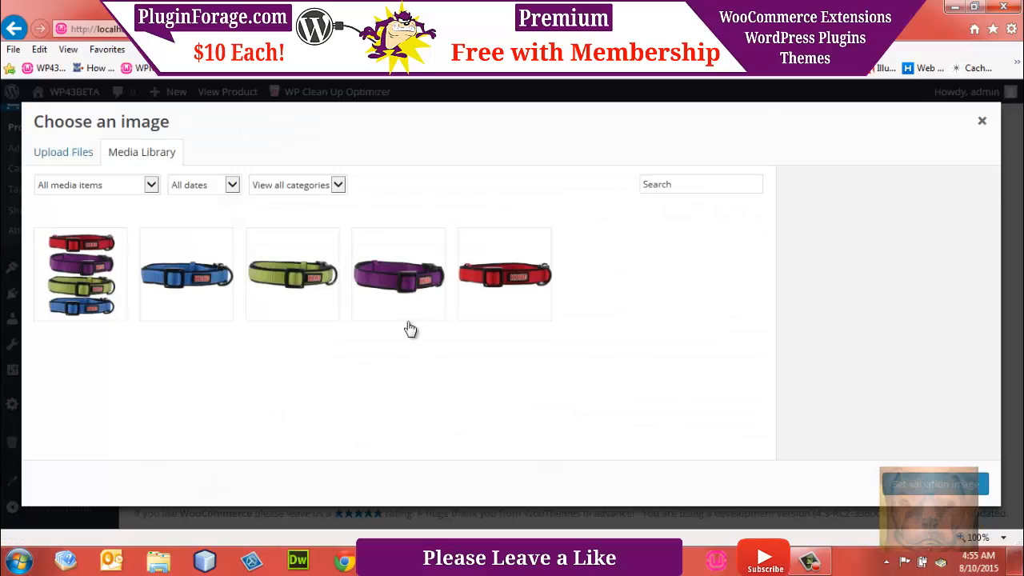
{"action": "left_click", "coordinate": [527, 281]}
{"action": "left_click", "coordinate": [942, 490]}
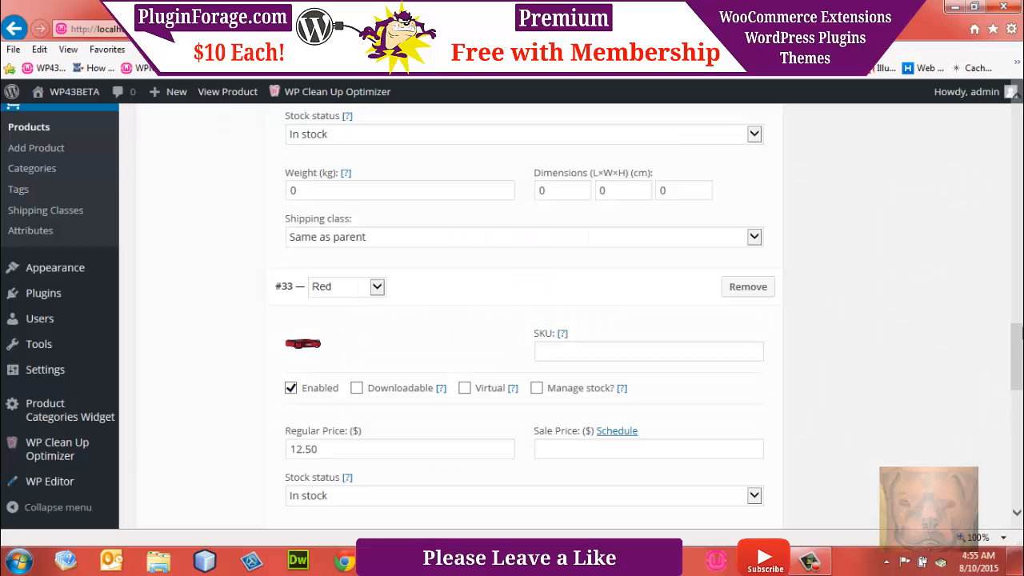
Step: Publish the Kong Dog Collars product
{"action": "left_click_drag", "start_coordinate": [1020, 343], "coordinate": [1020, 136]}
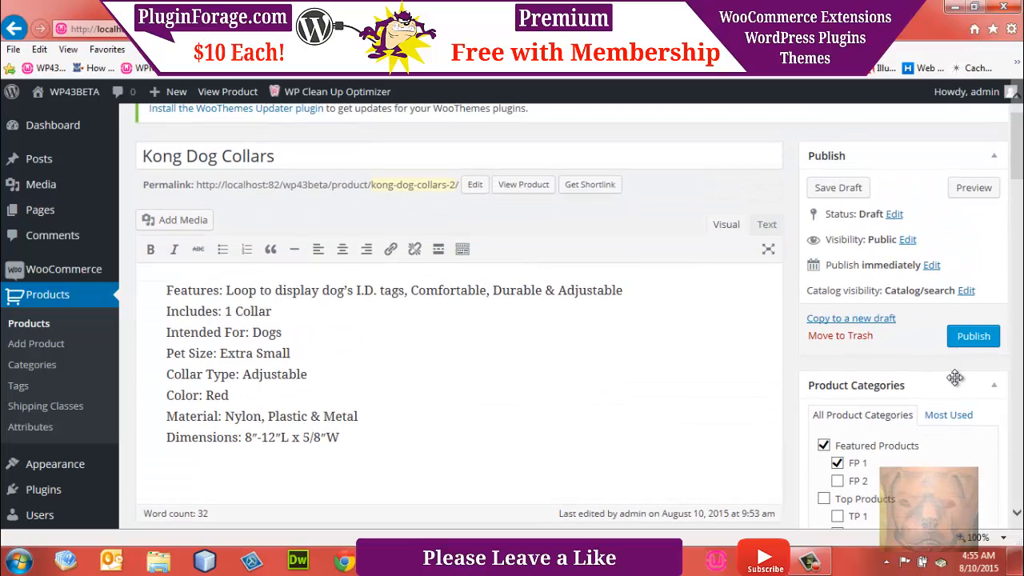
{"action": "mouse_move", "coordinate": [1021, 170]}
{"action": "left_mouse_down"}
{"action": "mouse_move", "coordinate": [1020, 244]}
{"action": "mouse_move", "coordinate": [1020, 182]}
{"action": "left_mouse_up"}
{"action": "left_click", "coordinate": [963, 216]}
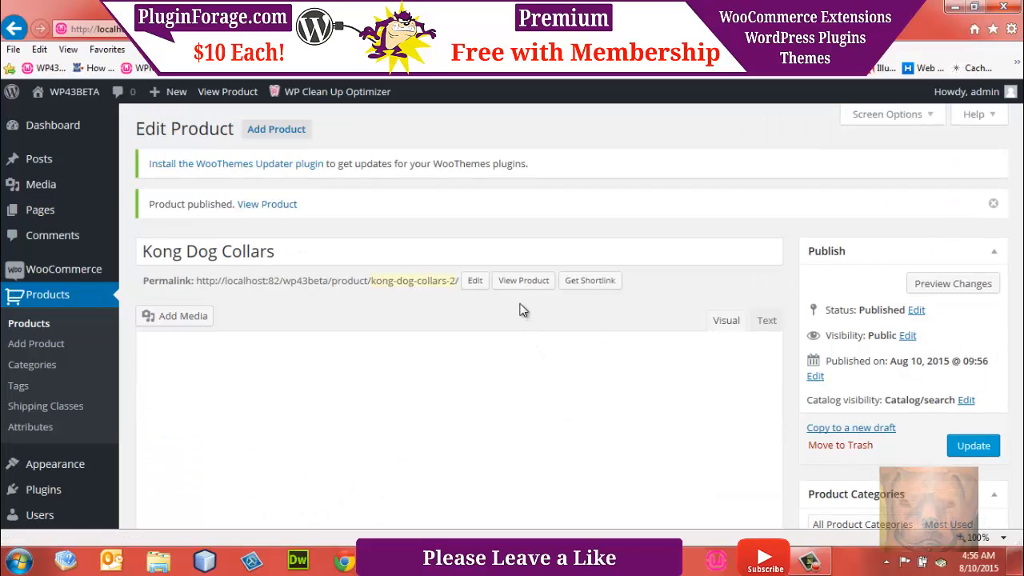
Step: Open the published product's page in a separate browser tab and examine its title, price, description and Color option
{"action": "right_click", "coordinate": [521, 286]}
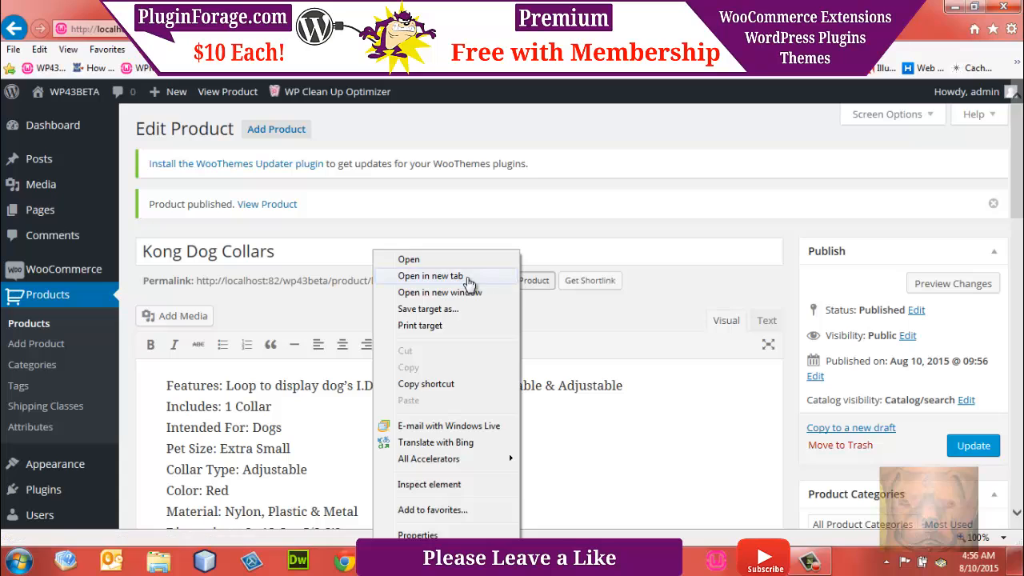
{"action": "left_click", "coordinate": [424, 273]}
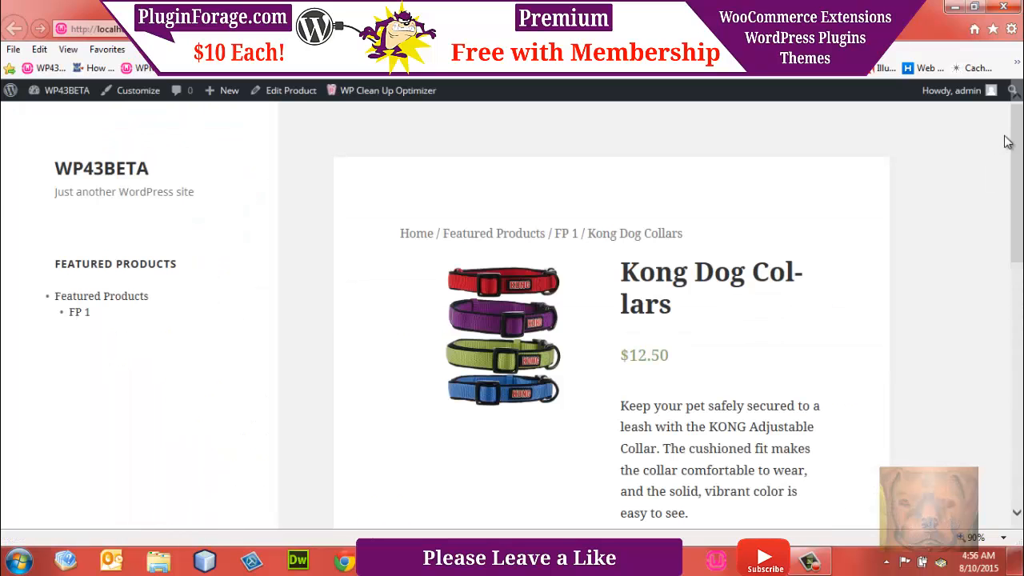
{"action": "left_click_drag", "start_coordinate": [1021, 129], "coordinate": [1021, 181]}
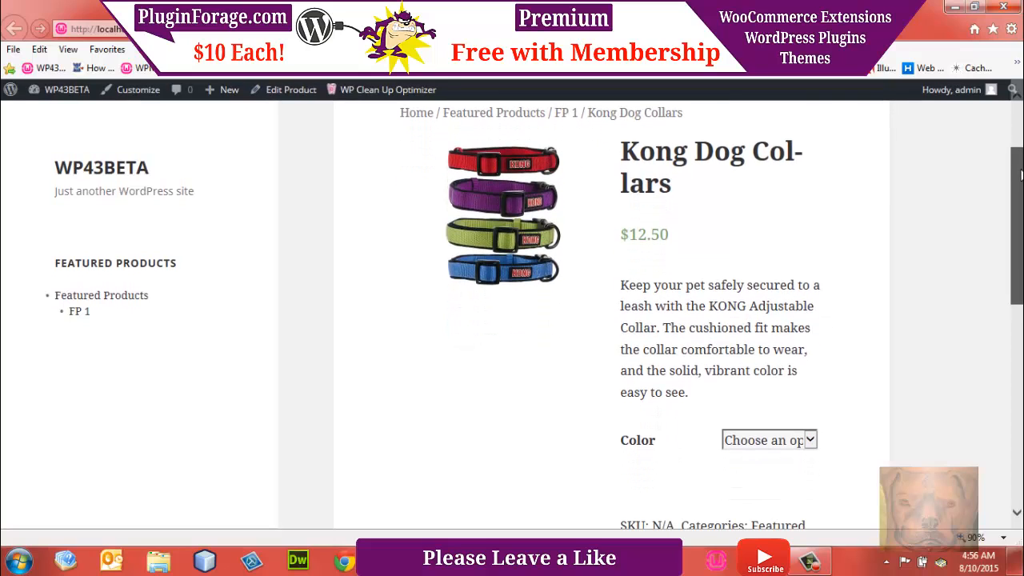
{"action": "left_click_drag", "start_coordinate": [638, 150], "coordinate": [678, 154]}
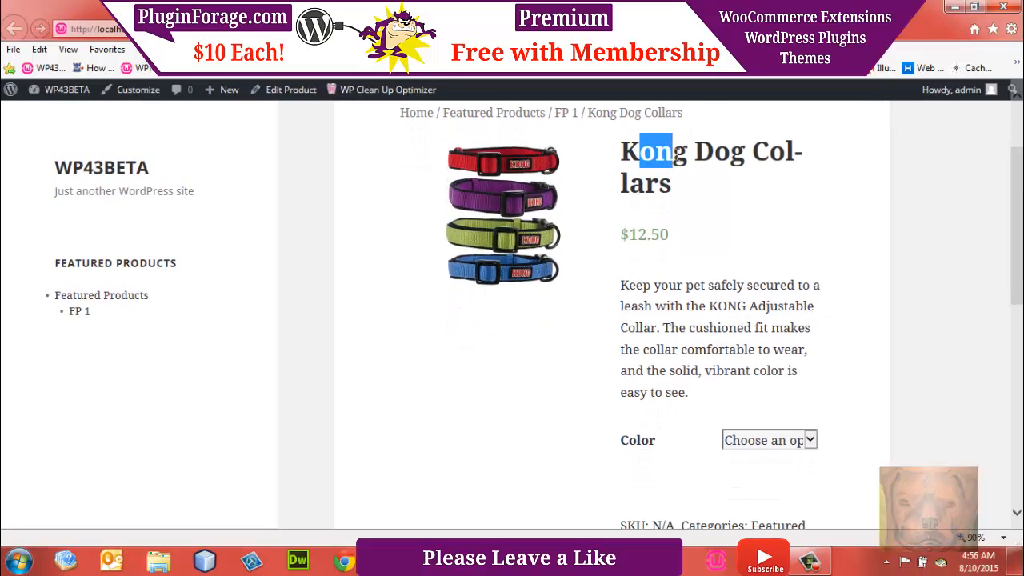
{"action": "left_click", "coordinate": [766, 181]}
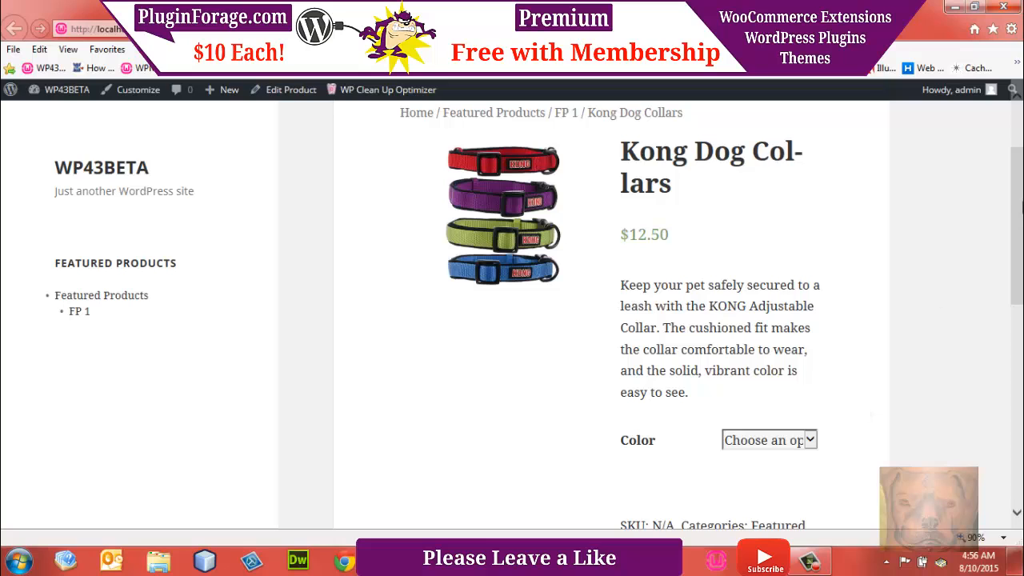
{"action": "left_click_drag", "start_coordinate": [1021, 207], "coordinate": [1019, 231]}
Step: Preview the Blue and Purple choices of the Color option, clearing the selection after each, and return to editing the product
{"action": "left_click", "coordinate": [811, 401]}
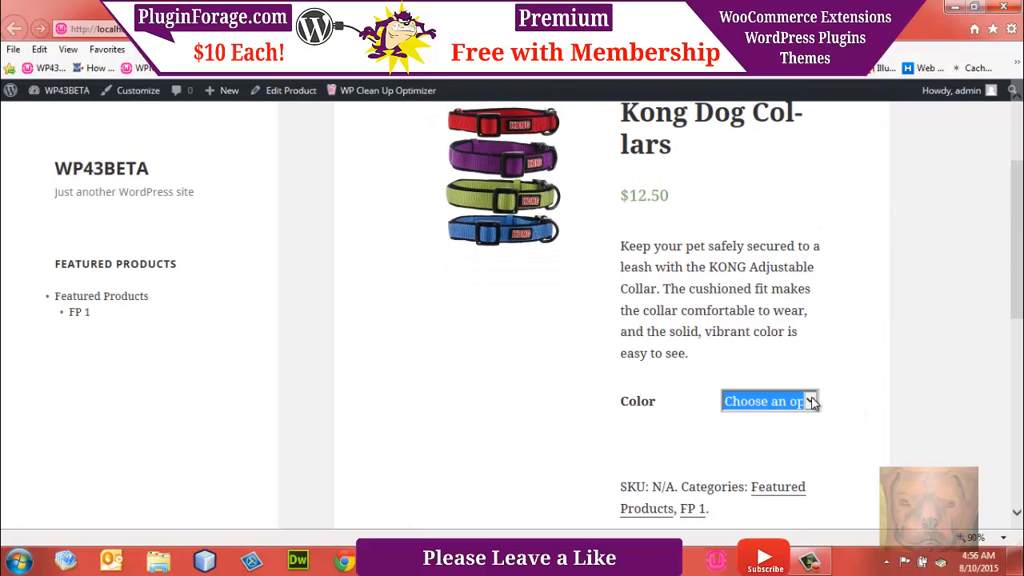
{"action": "left_click", "coordinate": [812, 402]}
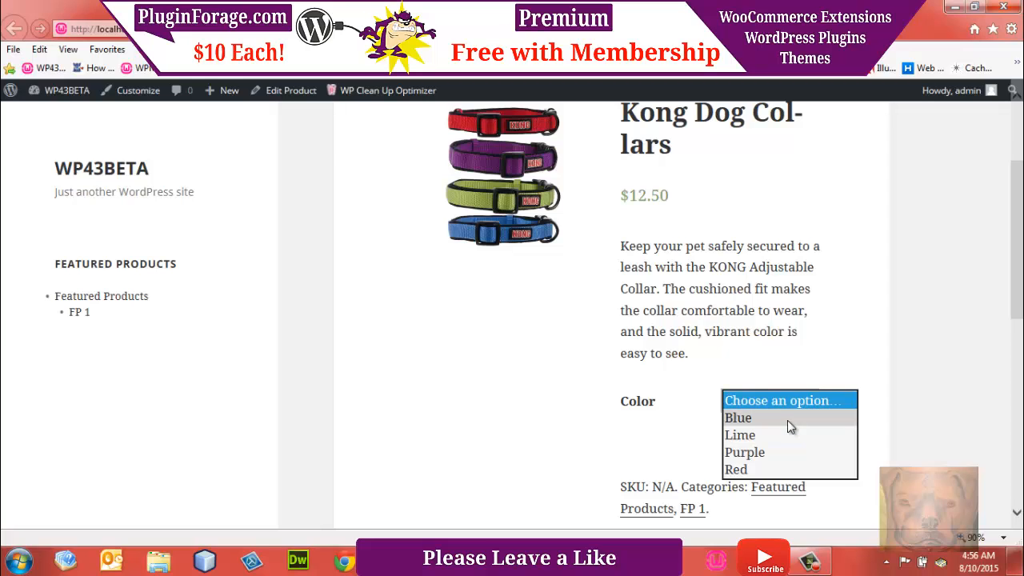
{"action": "left_click", "coordinate": [787, 422]}
{"action": "left_click", "coordinate": [809, 346]}
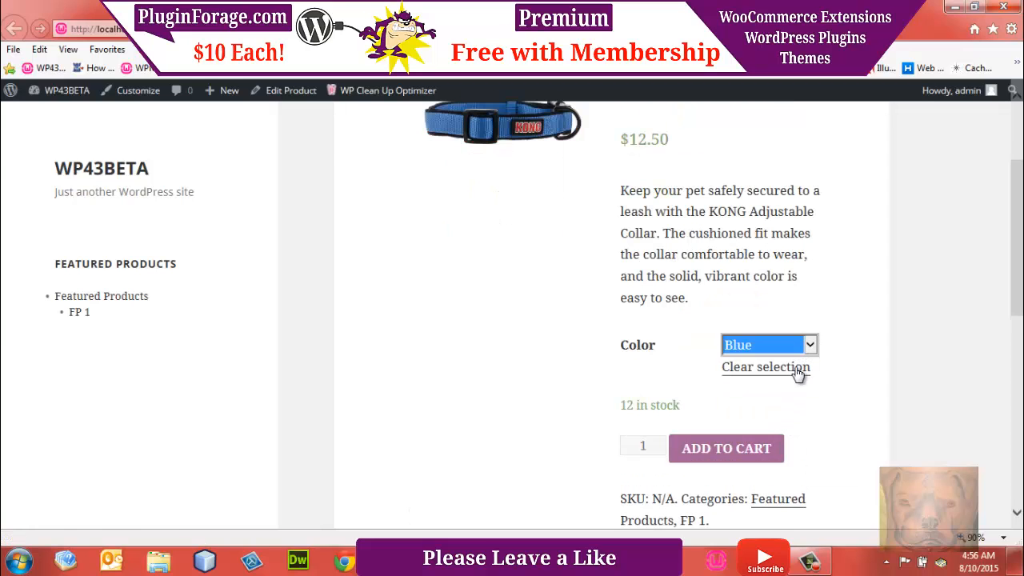
{"action": "left_click", "coordinate": [786, 370]}
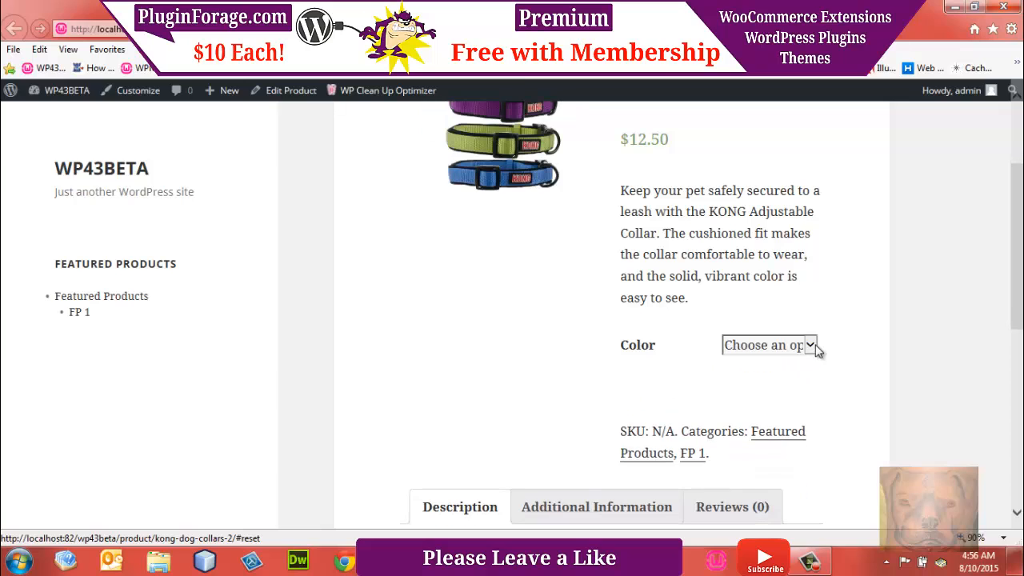
{"action": "left_click", "coordinate": [811, 345]}
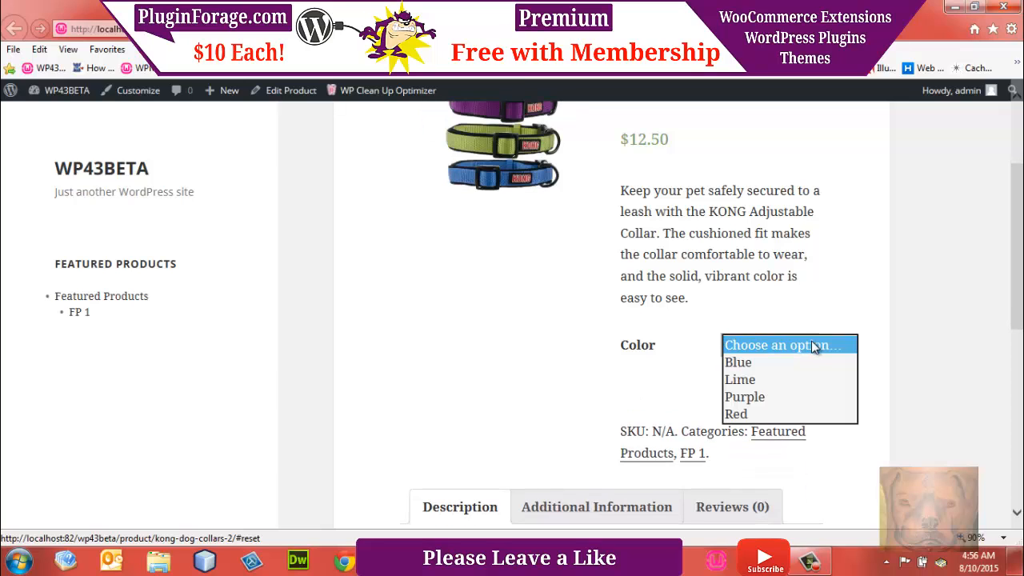
{"action": "left_click", "coordinate": [773, 396]}
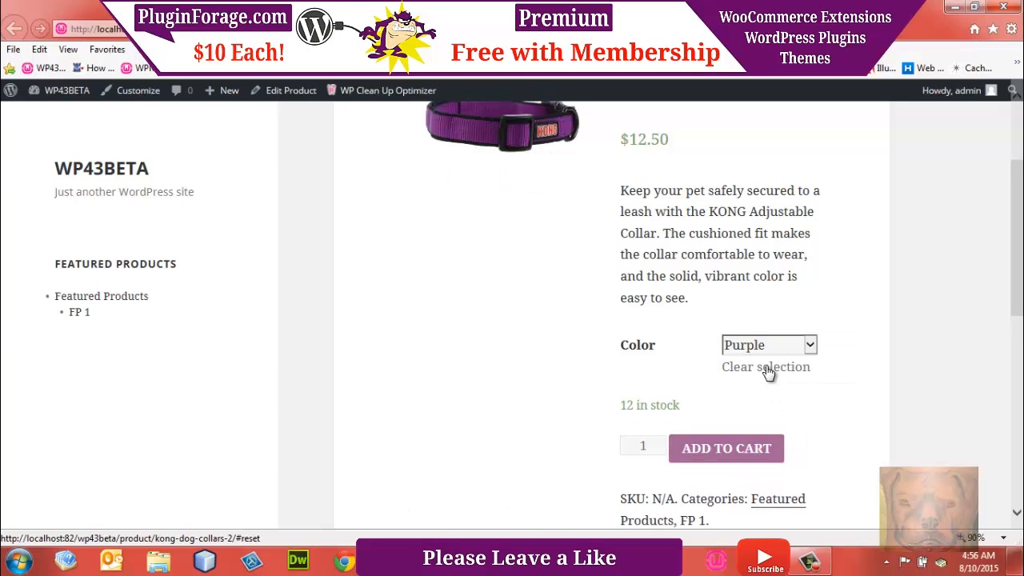
{"action": "left_click", "coordinate": [768, 370]}
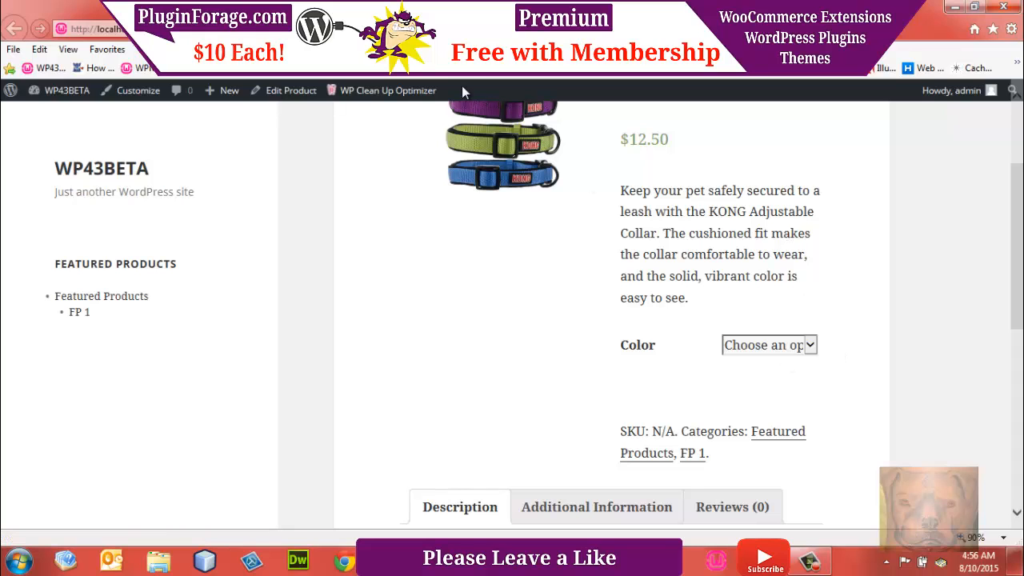
{"action": "left_click", "coordinate": [291, 89]}
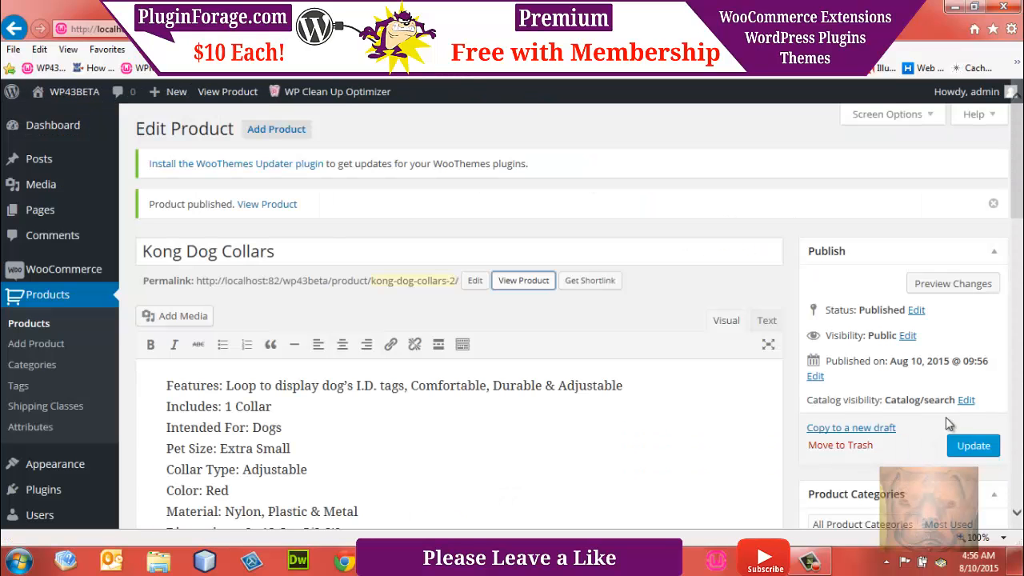
Step: Set the Color attribute's swatch type to Custom Colors and Images and its layout to Show label above
{"action": "scroll", "coordinate": [1021, 196], "scroll_direction": "down", "scroll_amount": 4}
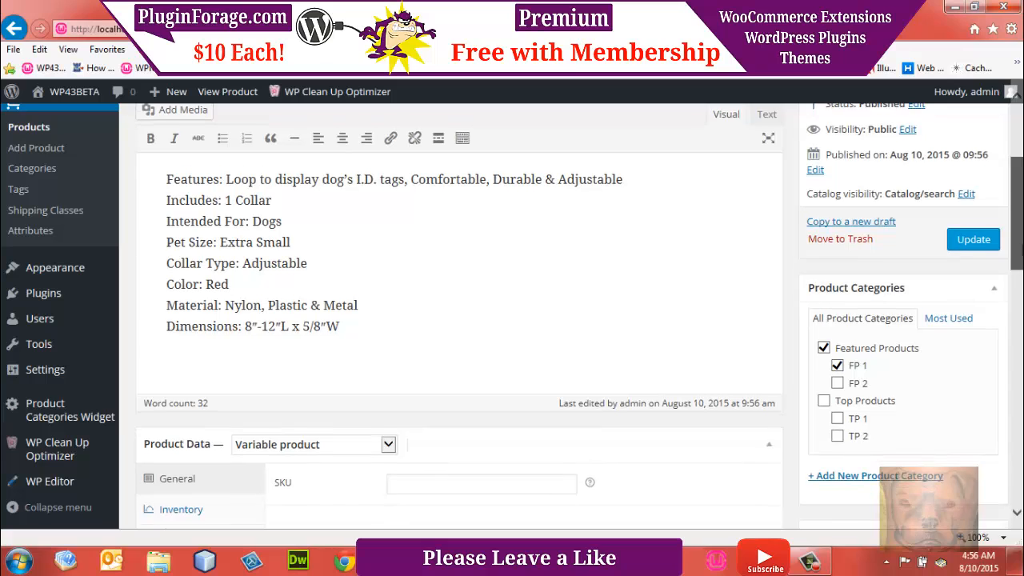
{"action": "scroll", "coordinate": [168, 480], "scroll_direction": "down", "scroll_amount": 2}
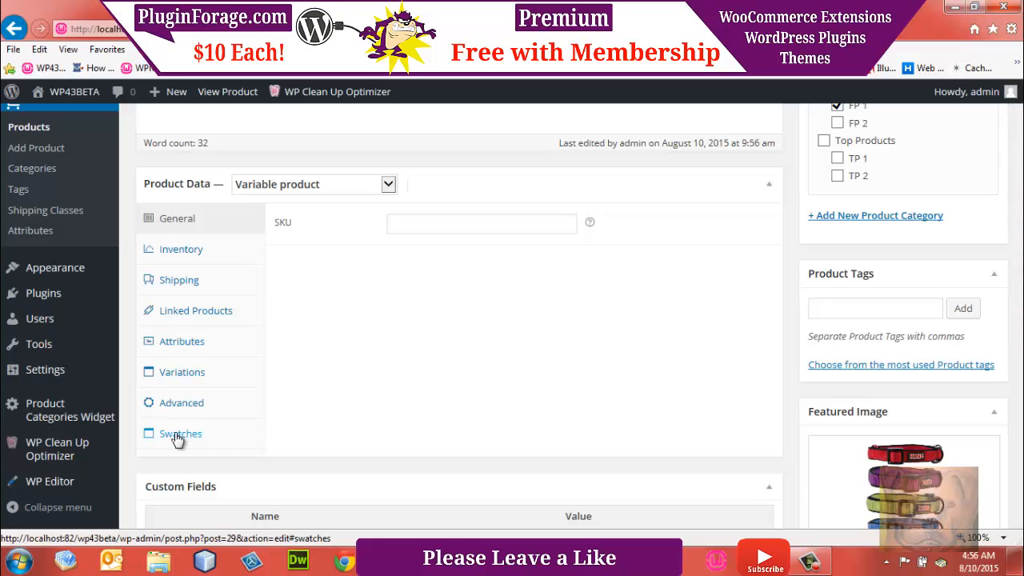
{"action": "left_click", "coordinate": [178, 437]}
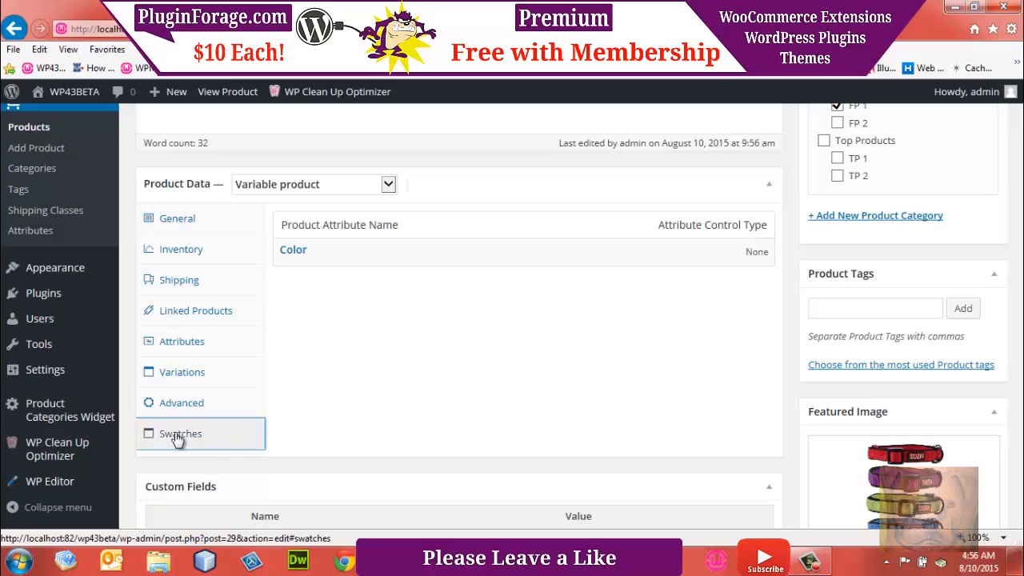
{"action": "left_click", "coordinate": [293, 251]}
{"action": "left_click", "coordinate": [677, 294]}
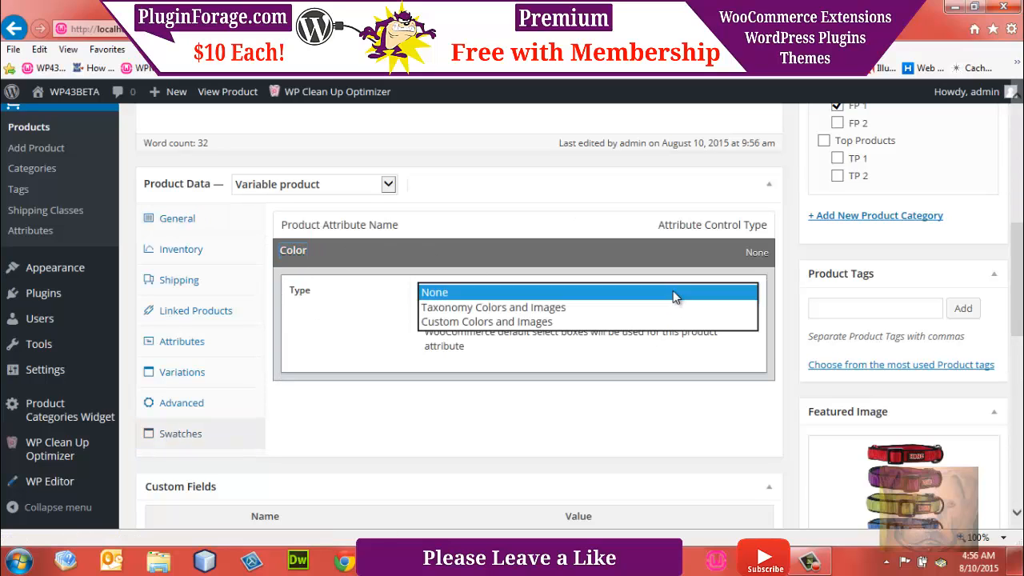
{"action": "left_click", "coordinate": [550, 321]}
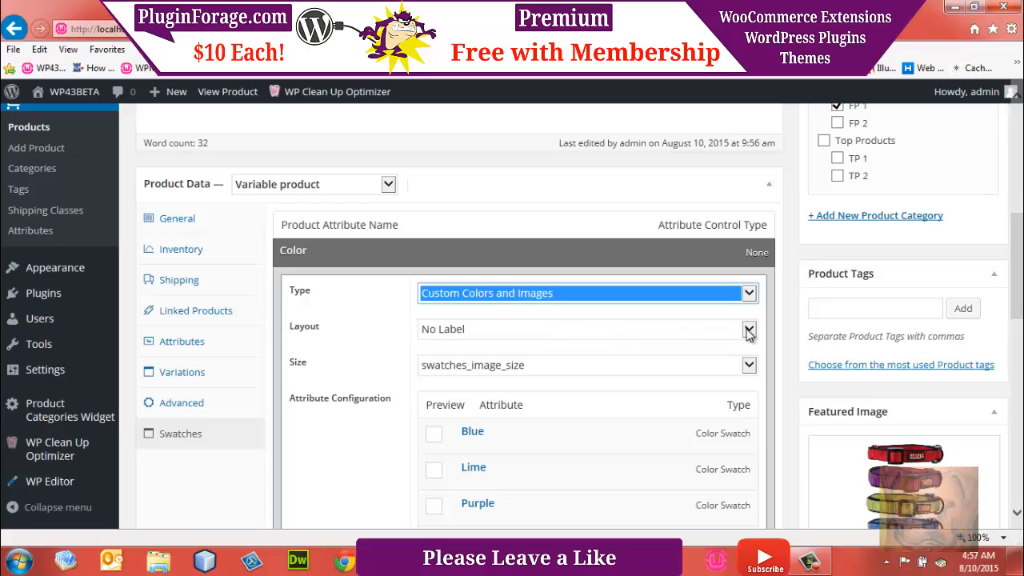
{"action": "left_click", "coordinate": [747, 329]}
{"action": "left_click", "coordinate": [569, 347]}
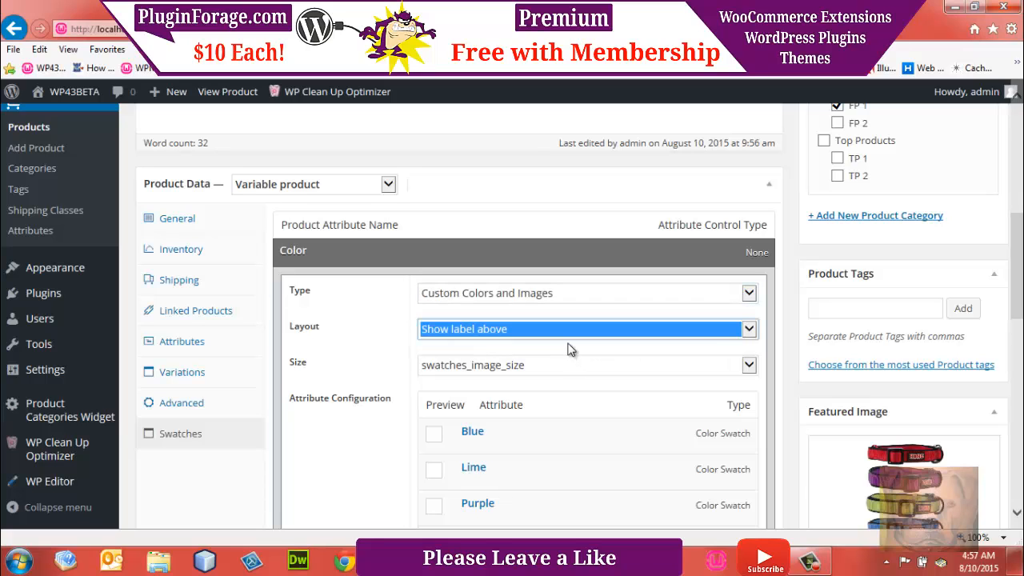
Step: Copy the Blue hex code from the Notepad++ notes and set the Blue swatch's color to #6791C7
{"action": "scroll", "coordinate": [507, 320], "scroll_direction": "down", "scroll_amount": 3}
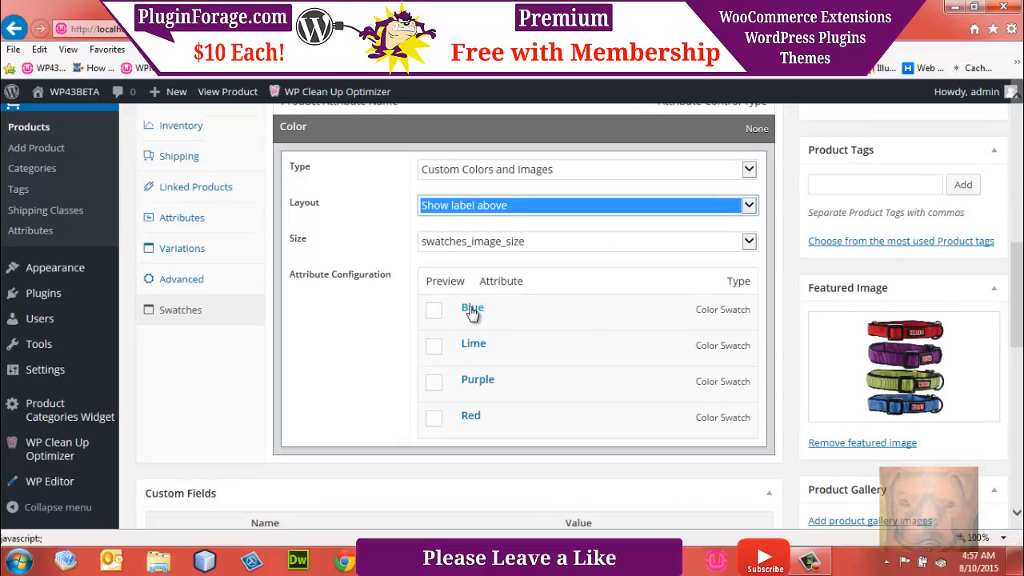
{"action": "left_click", "coordinate": [472, 312]}
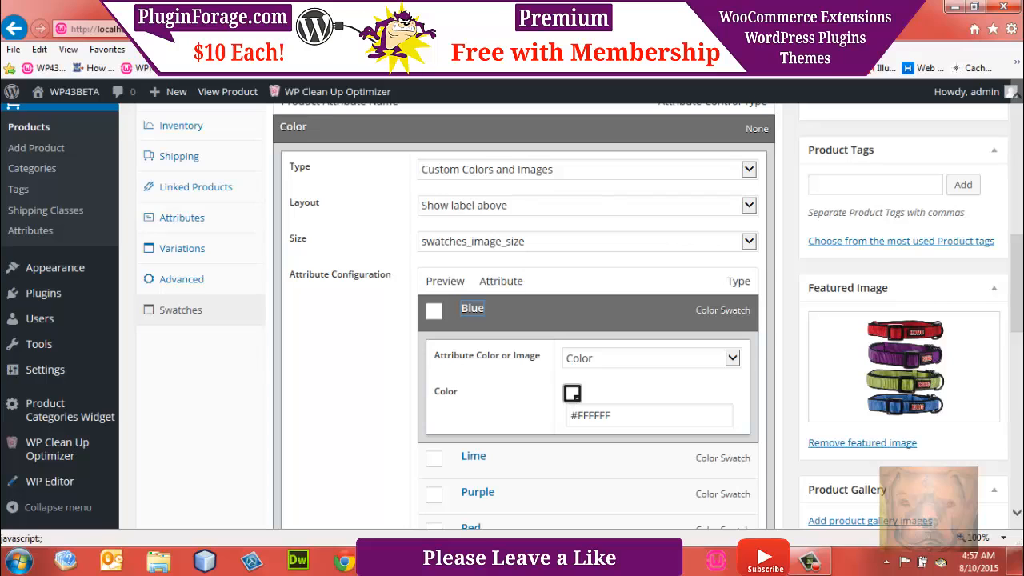
{"action": "key", "text": "alt+Tab"}
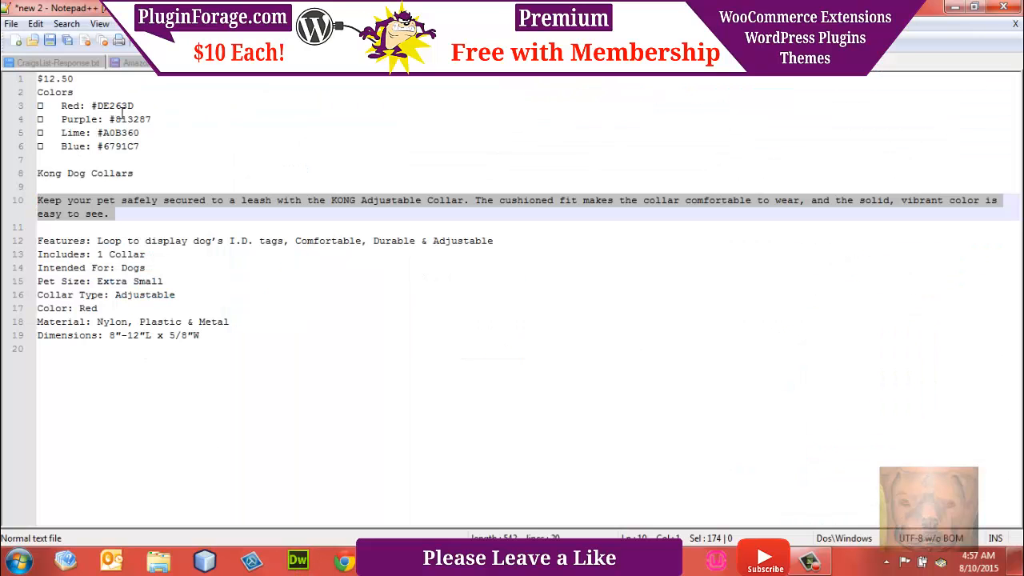
{"action": "left_click_drag", "start_coordinate": [140, 149], "coordinate": [97, 149]}
{"action": "key", "text": "ctrl+c"}
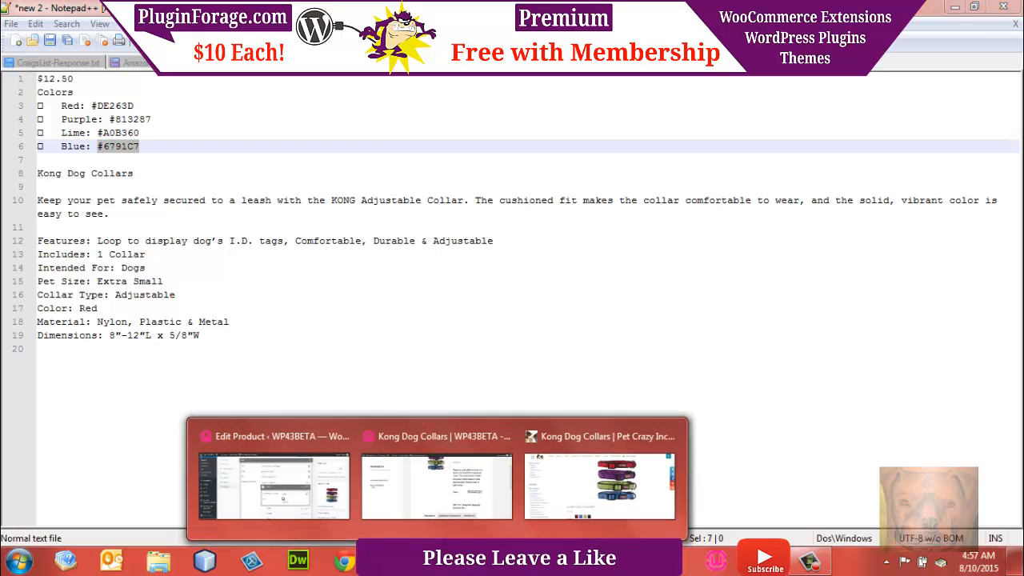
{"action": "mouse_move", "coordinate": [438, 560]}
{"action": "left_click", "coordinate": [274, 480]}
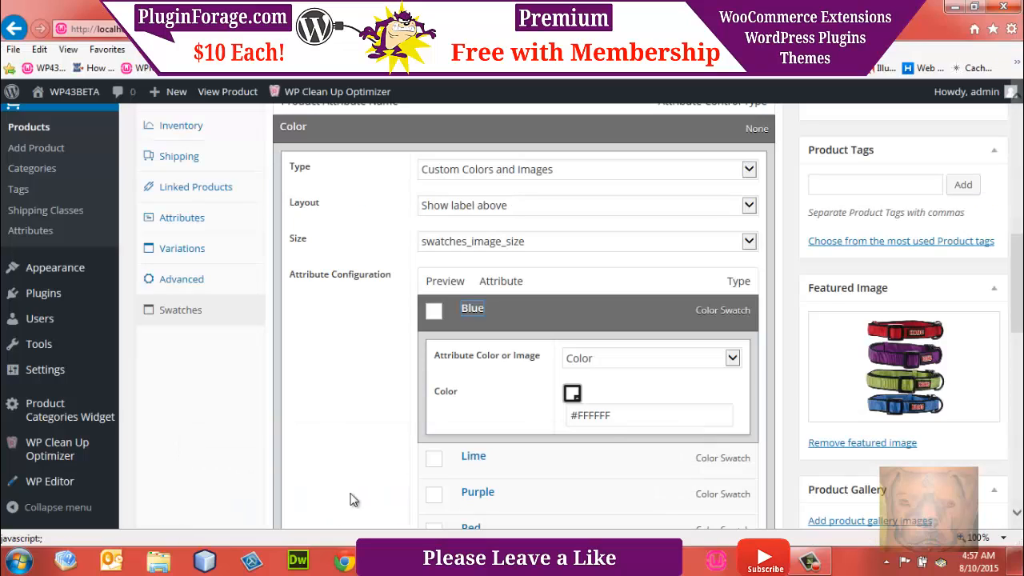
{"action": "left_click_drag", "start_coordinate": [617, 413], "coordinate": [534, 418]}
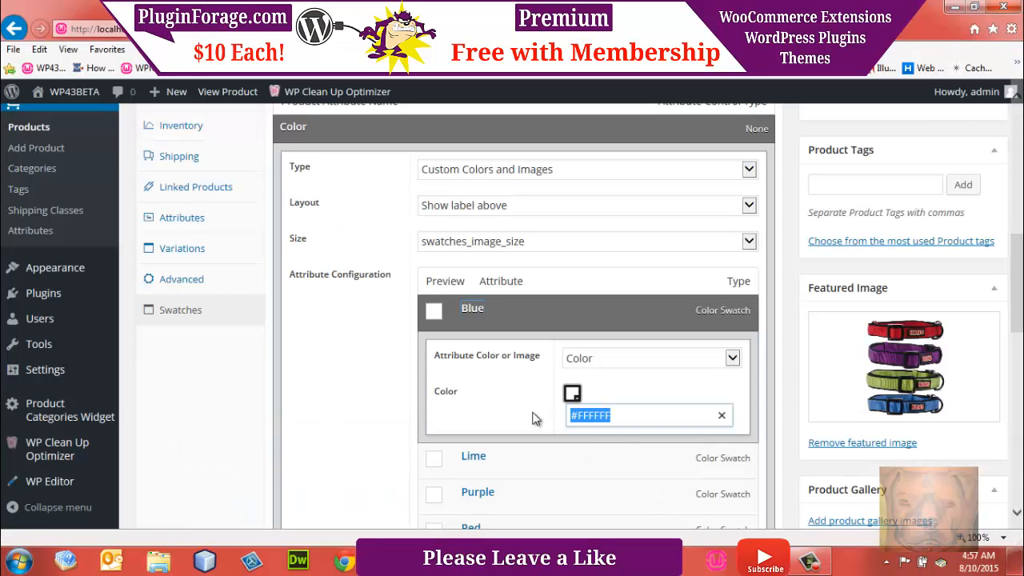
{"action": "key", "text": "ctrl+v"}
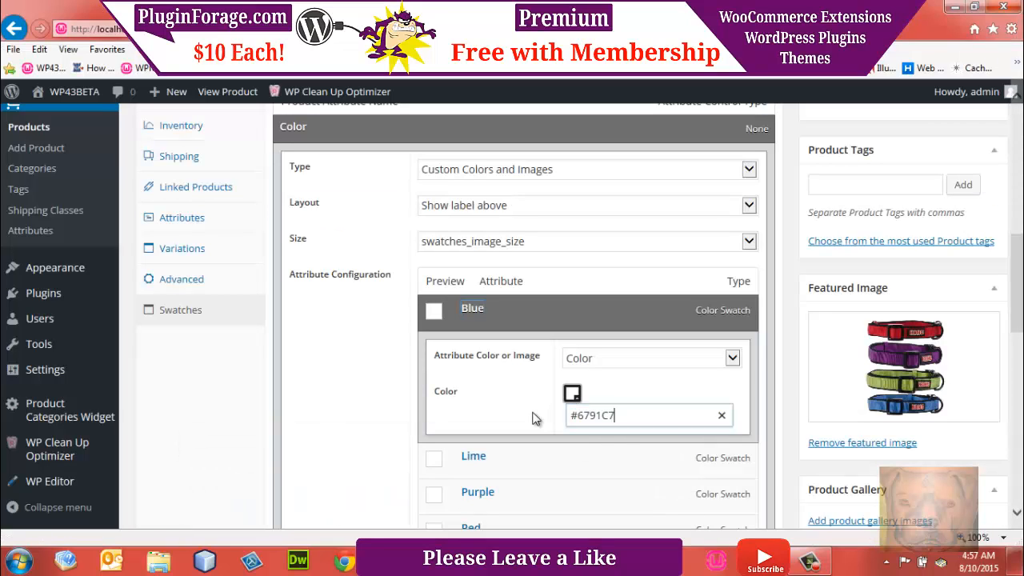
{"action": "left_click", "coordinate": [709, 320]}
Step: Copy the Lime hex code from the Notepad++ notes and set the Lime swatch's color to #A0B360
{"action": "left_click", "coordinate": [480, 350]}
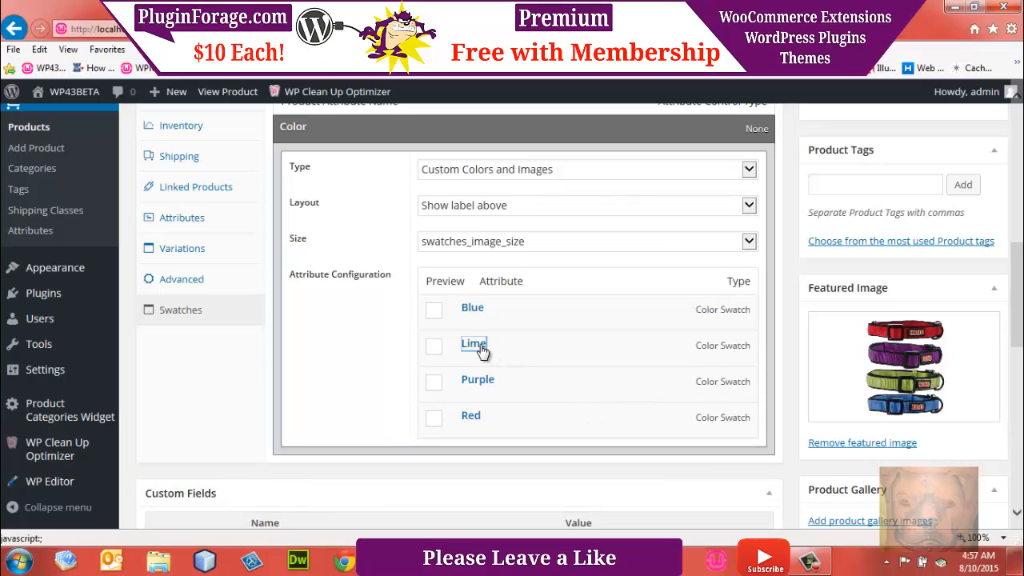
{"action": "key", "text": "alt+Tab"}
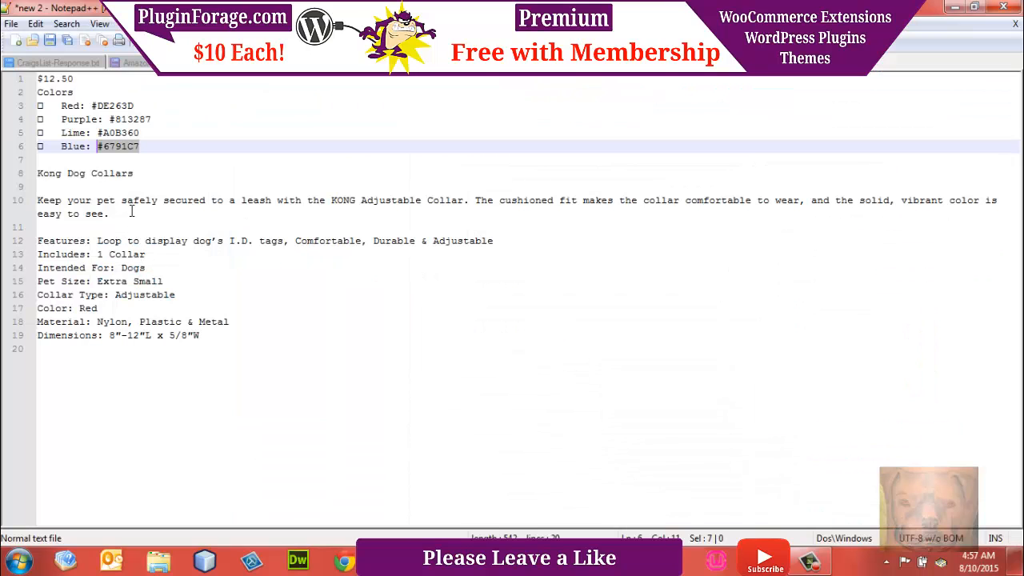
{"action": "left_click_drag", "start_coordinate": [141, 132], "coordinate": [99, 133]}
{"action": "key", "text": "ctrl+c"}
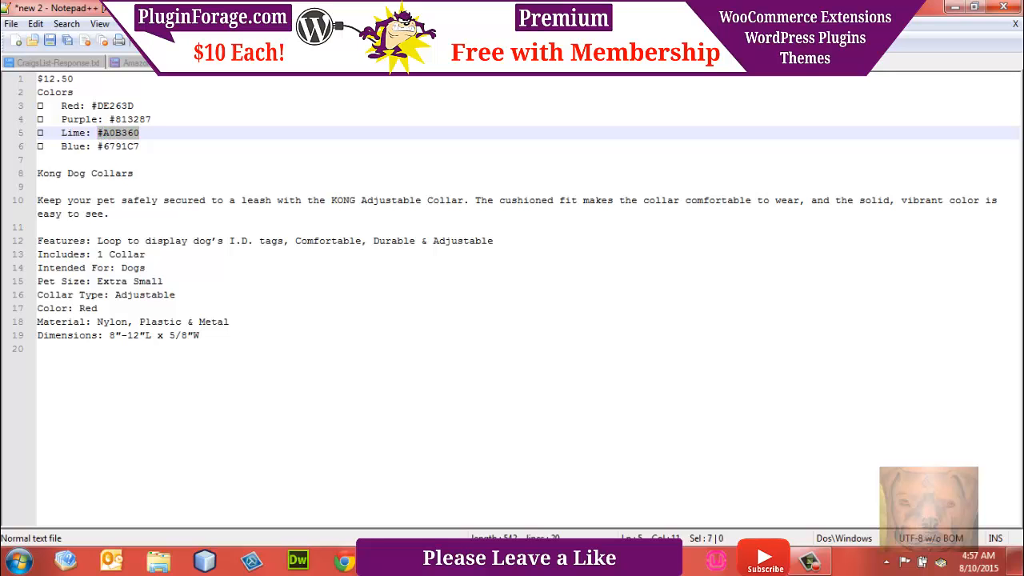
{"action": "left_click", "coordinate": [344, 561]}
{"action": "left_click", "coordinate": [302, 485]}
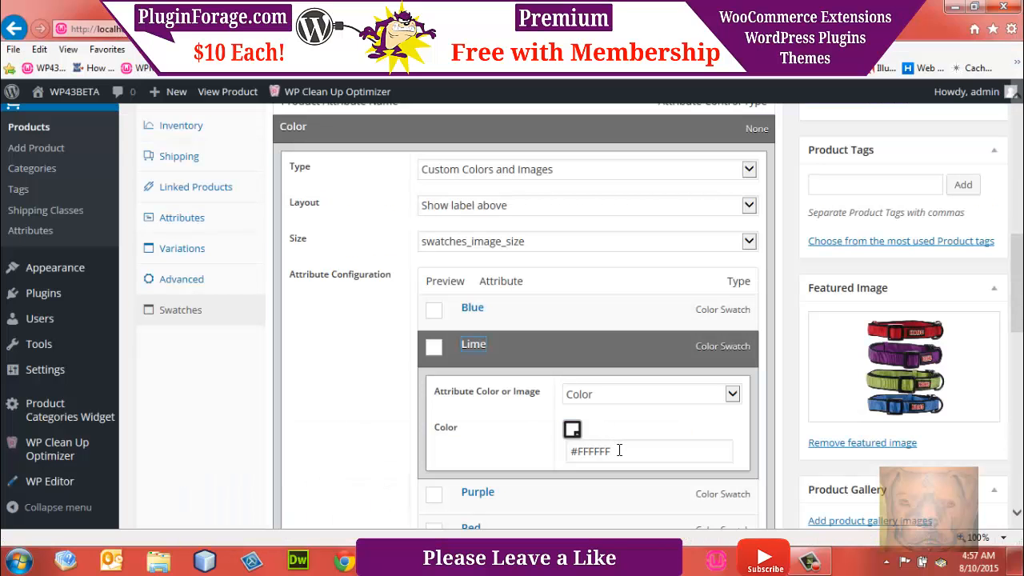
{"action": "left_click_drag", "start_coordinate": [619, 450], "coordinate": [513, 454]}
{"action": "key", "text": "ctrl+v"}
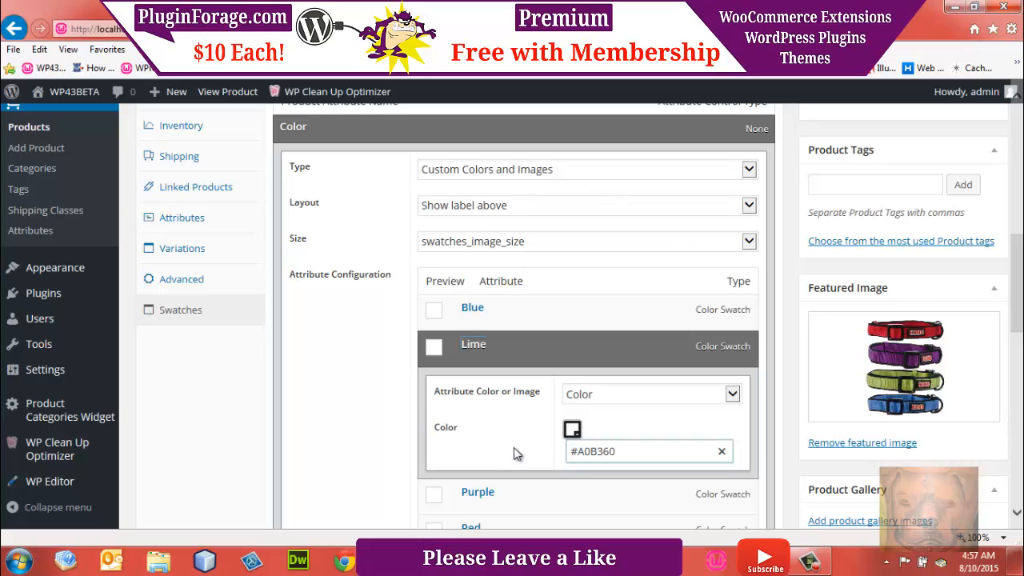
{"action": "left_click", "coordinate": [709, 348]}
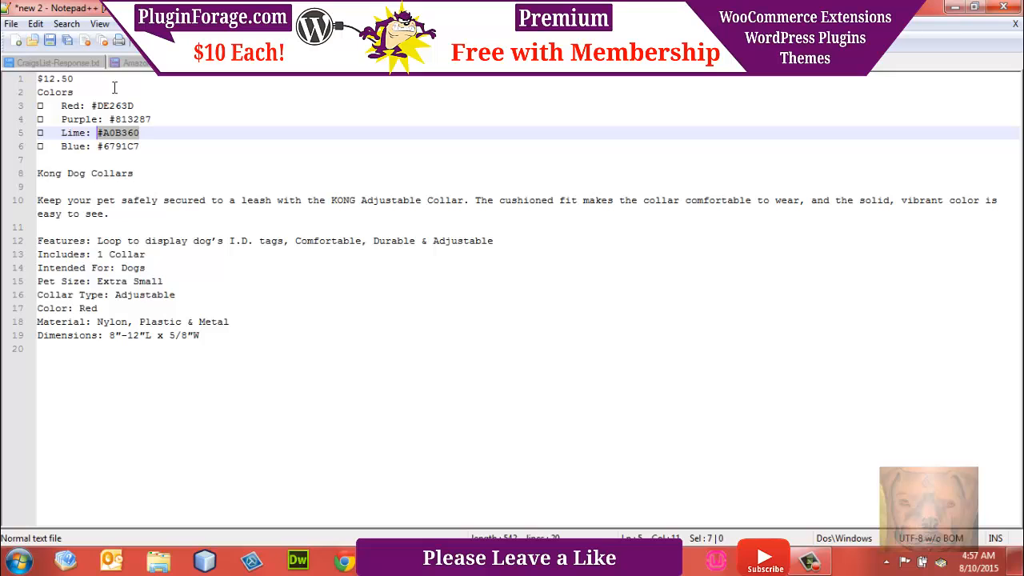
Step: Copy the Purple hex code from the Notepad++ notes and set the Purple swatch's color to #813287
{"action": "left_click_drag", "start_coordinate": [158, 122], "coordinate": [104, 120]}
{"action": "key", "text": "ctrl+c"}
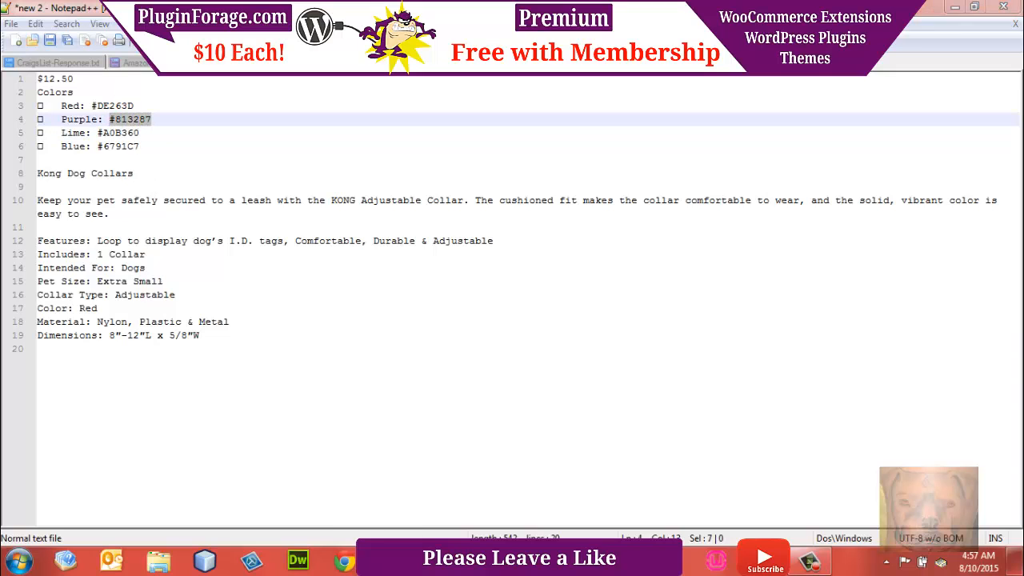
{"action": "mouse_move", "coordinate": [344, 561]}
{"action": "left_click", "coordinate": [273, 484]}
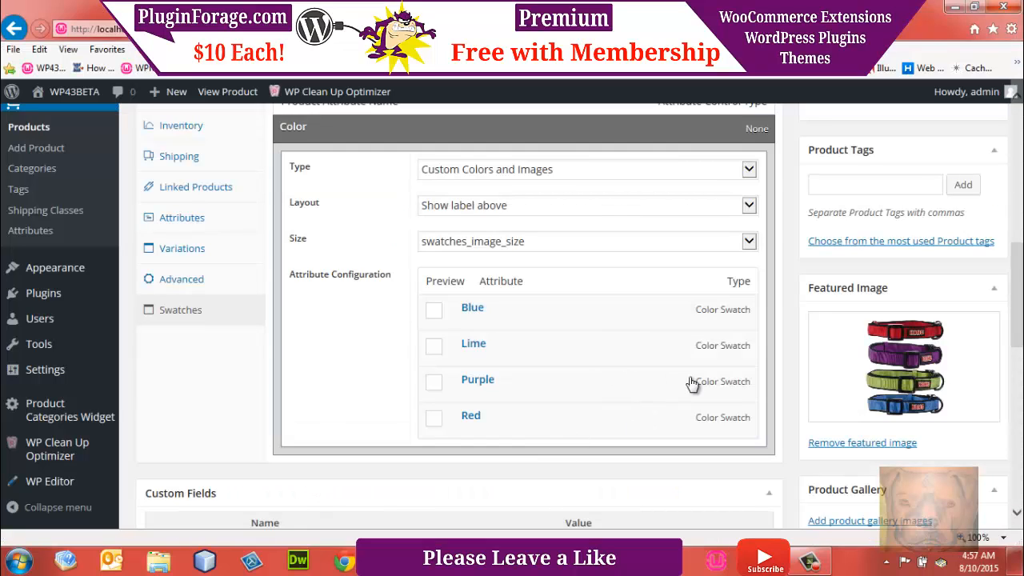
{"action": "left_click", "coordinate": [486, 382]}
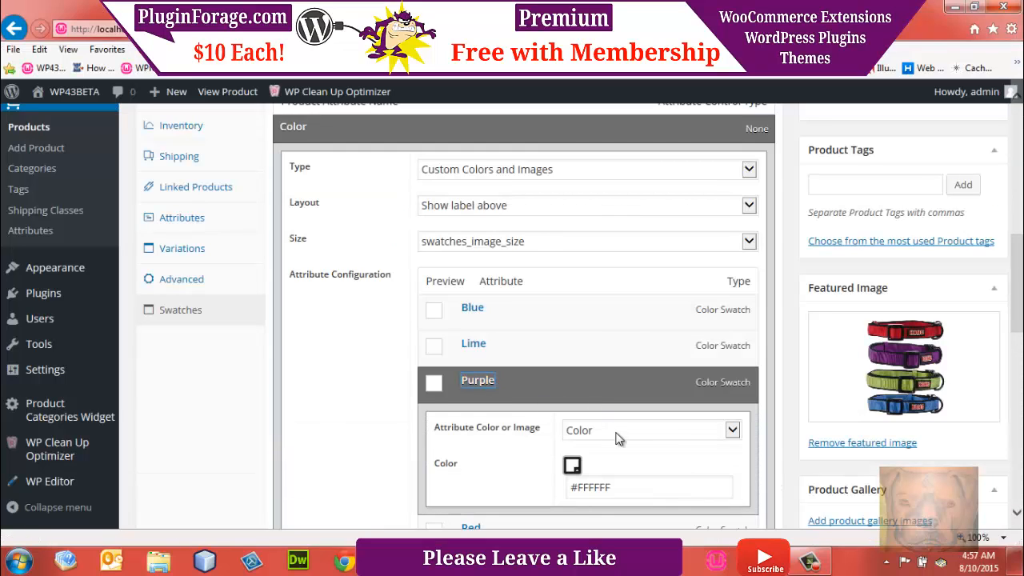
{"action": "left_click_drag", "start_coordinate": [614, 480], "coordinate": [534, 492]}
{"action": "key", "text": "ctrl+v"}
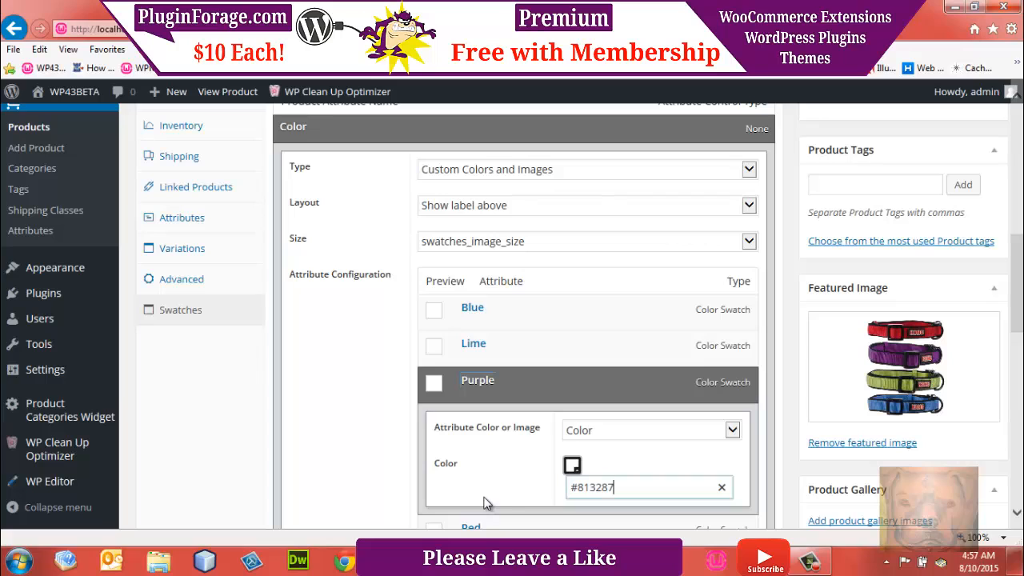
{"action": "left_click", "coordinate": [704, 382]}
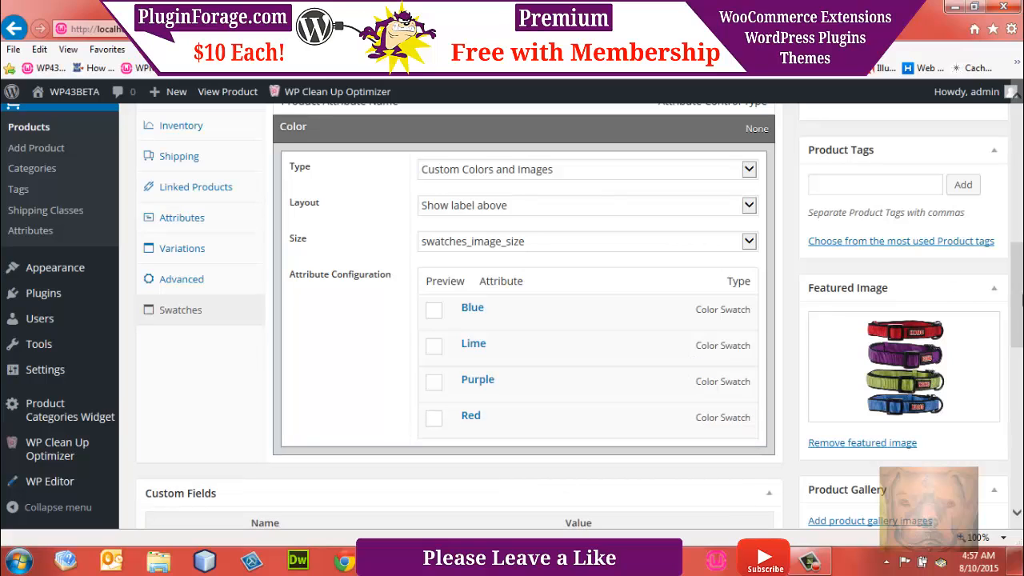
Step: Set the Red swatch's color to #DE263D, copied from the Notepad++ notes, and update the product
{"action": "key", "text": "alt+Tab"}
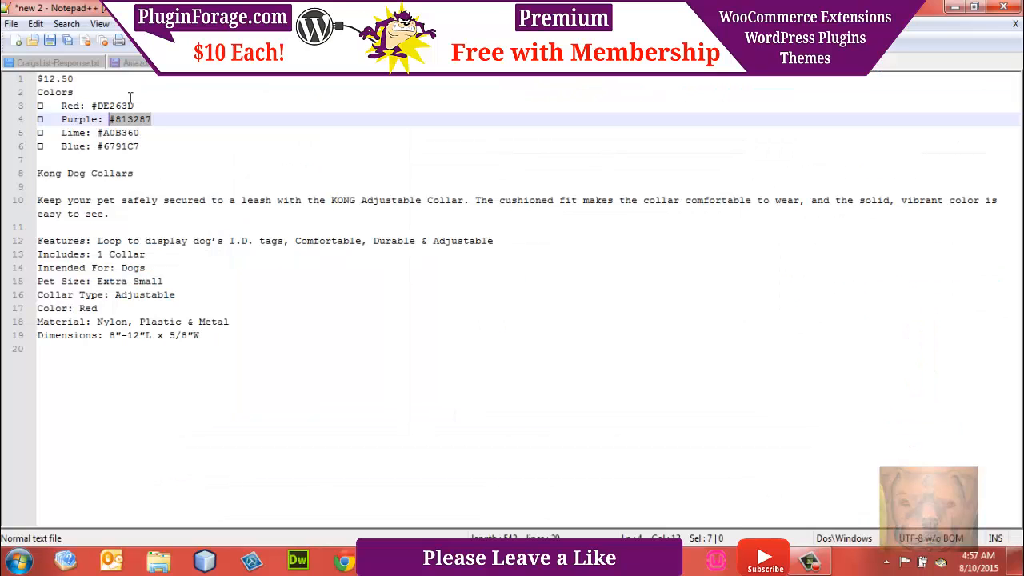
{"action": "left_click_drag", "start_coordinate": [135, 105], "coordinate": [99, 108]}
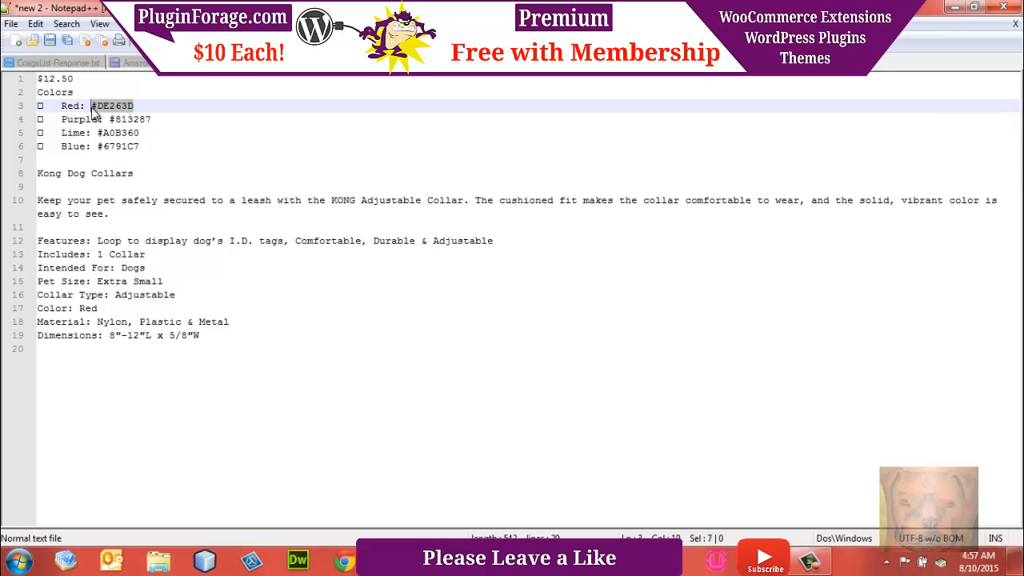
{"action": "mouse_move", "coordinate": [391, 563]}
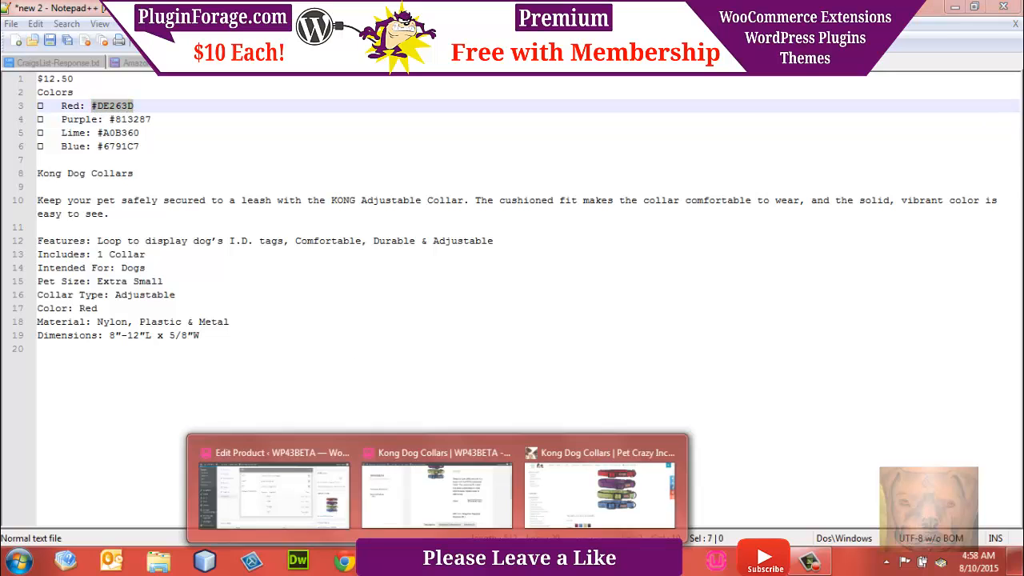
{"action": "left_click", "coordinate": [295, 511]}
{"action": "left_click", "coordinate": [472, 417]}
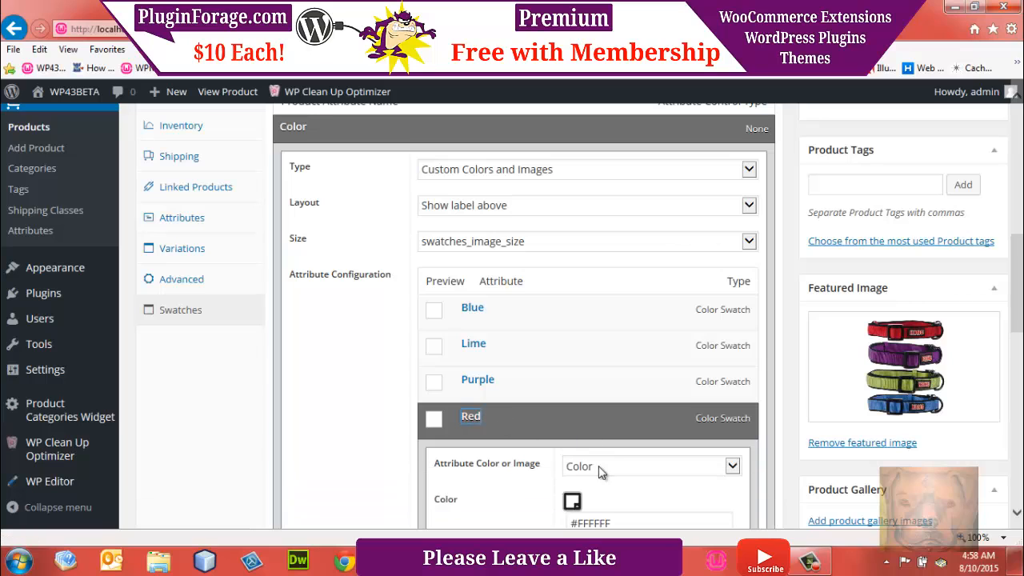
{"action": "left_click", "coordinate": [626, 524]}
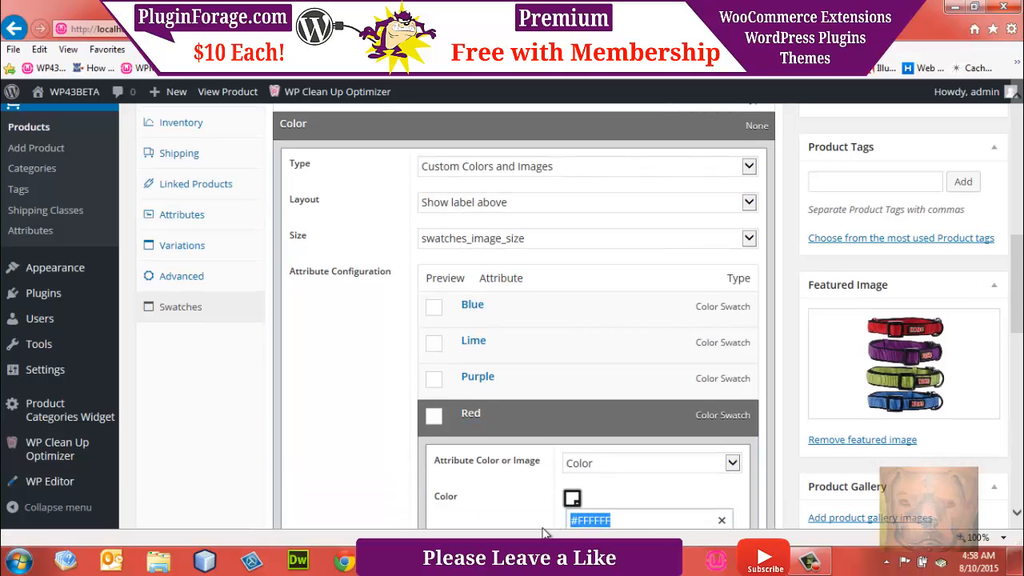
{"action": "type", "text": "#DE263D"}
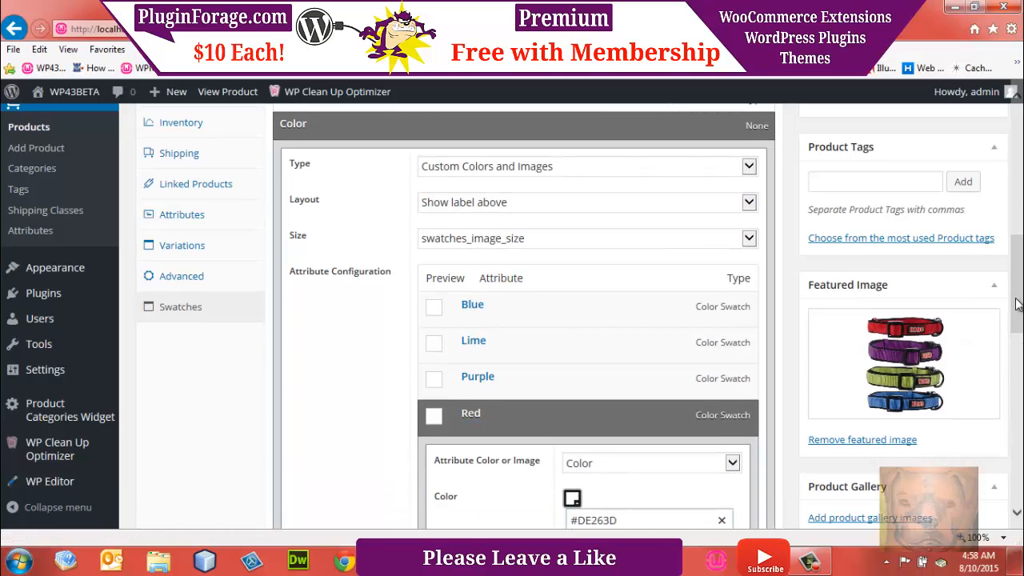
{"action": "left_click_drag", "start_coordinate": [1017, 302], "coordinate": [1018, 231]}
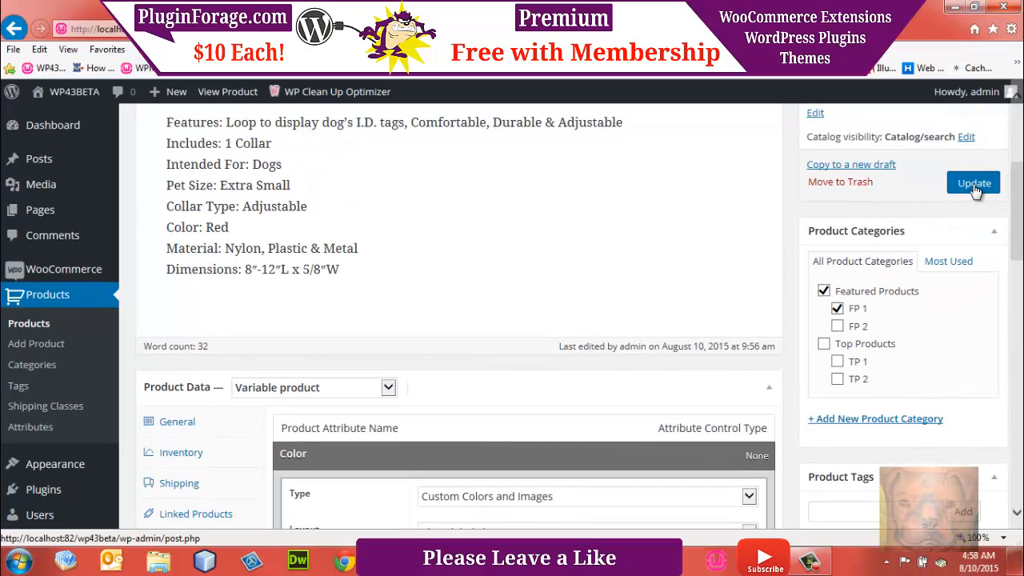
{"action": "left_click", "coordinate": [975, 185]}
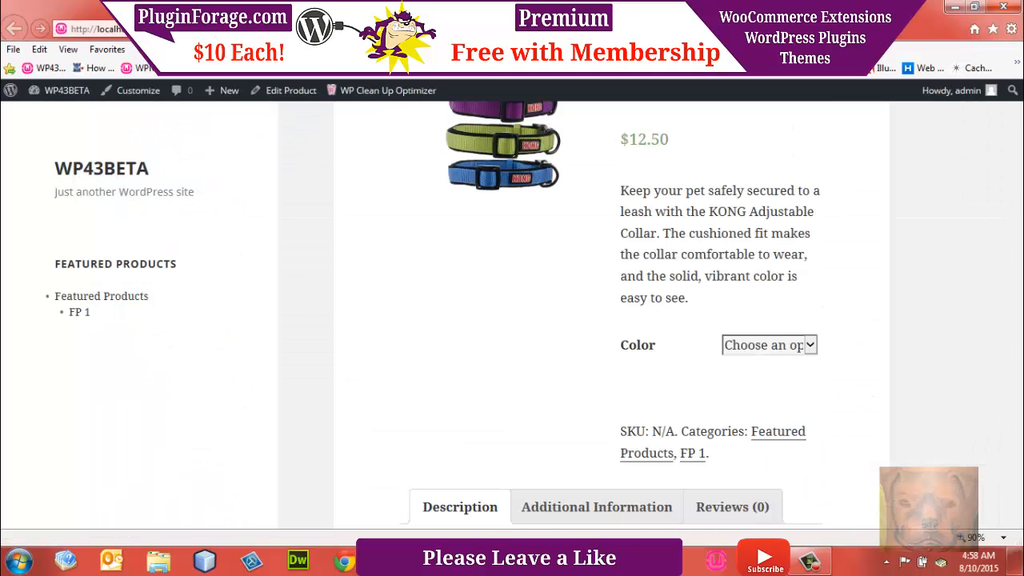
Step: Reload the published product page and preview the Blue, Lime, Purple and Red color swatches, returning to Blue at the end
{"action": "key", "text": "F5"}
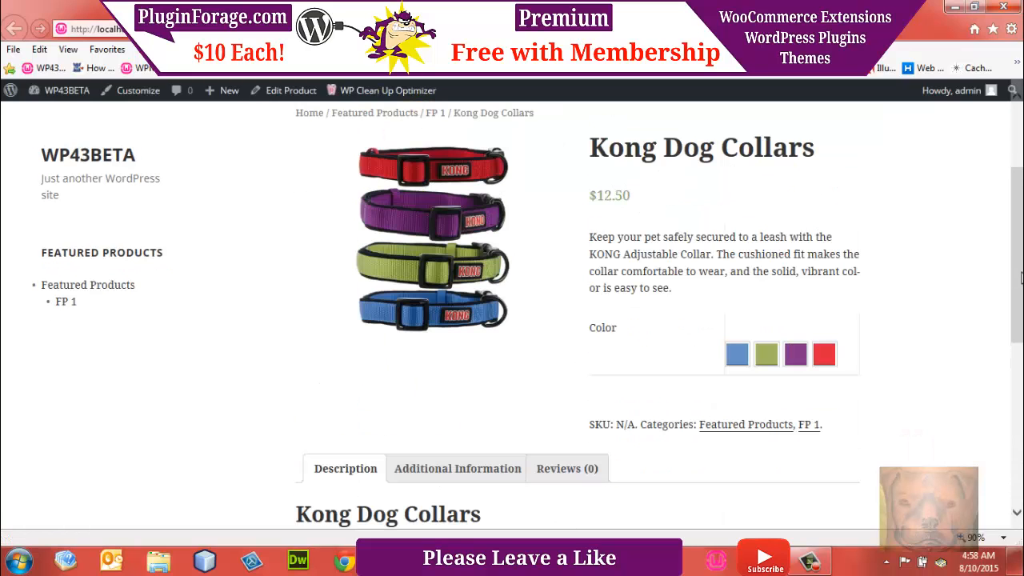
{"action": "left_click", "coordinate": [737, 354]}
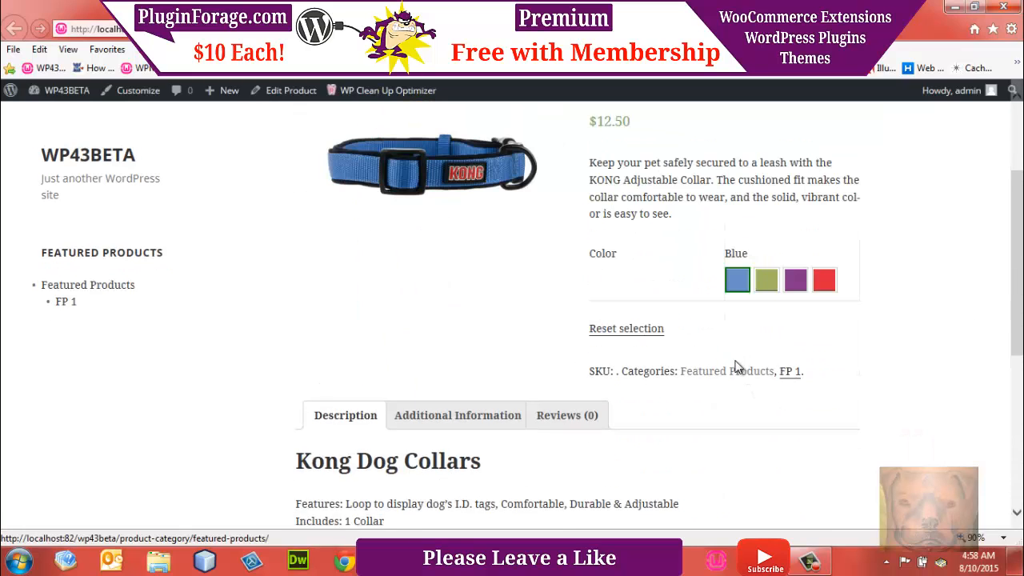
{"action": "left_click", "coordinate": [770, 285]}
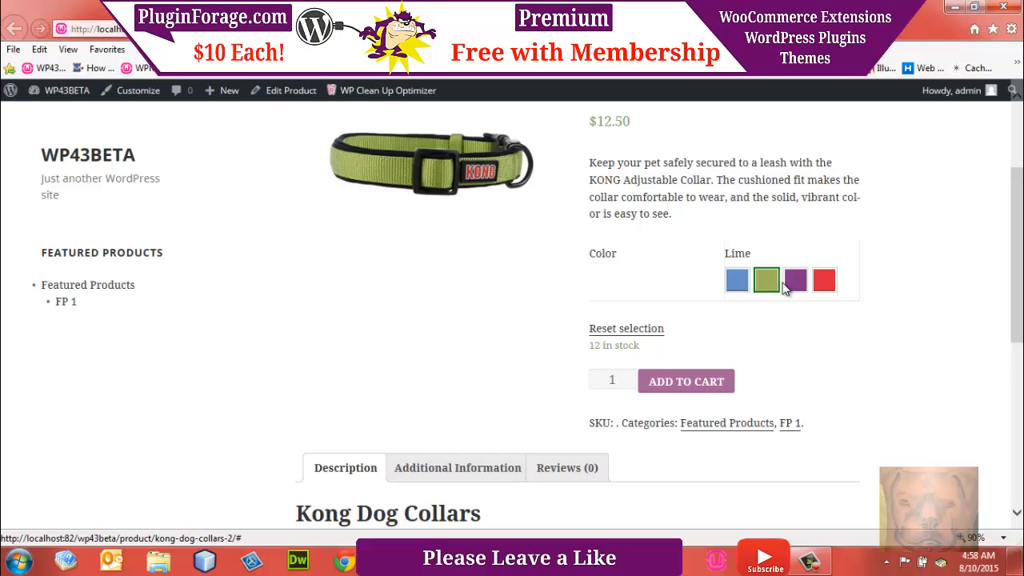
{"action": "left_click", "coordinate": [800, 284]}
{"action": "left_click", "coordinate": [825, 282]}
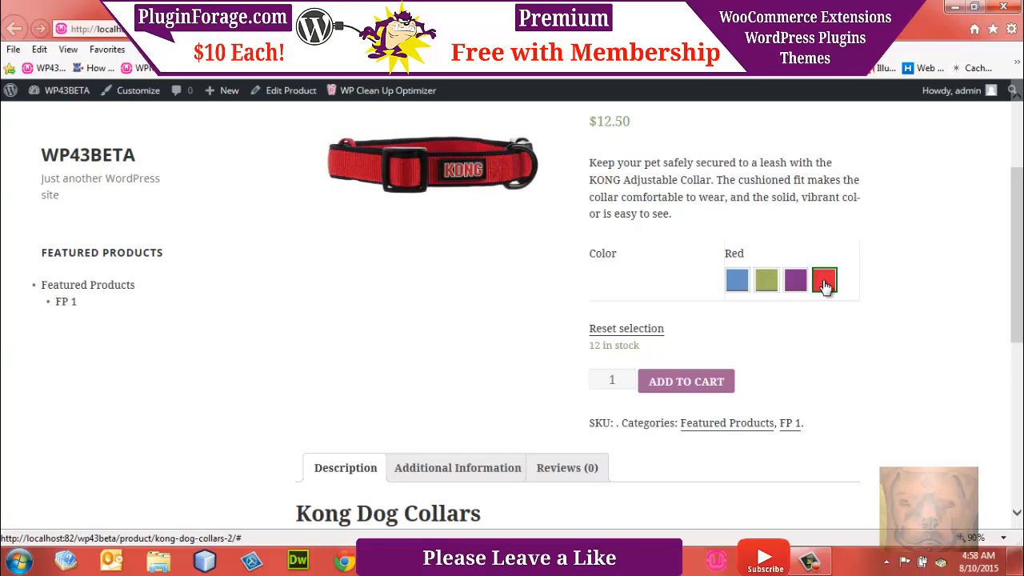
{"action": "left_click", "coordinate": [737, 288]}
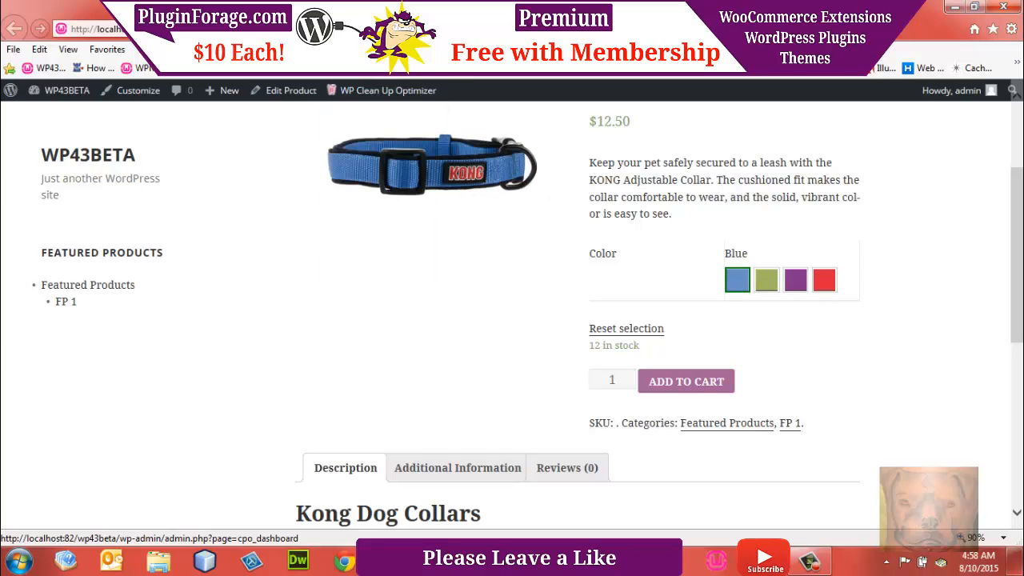
Step: Return to the Kong Dog Collars product's editing page and find its swatch settings in the product data
{"action": "left_click", "coordinate": [400, 30]}
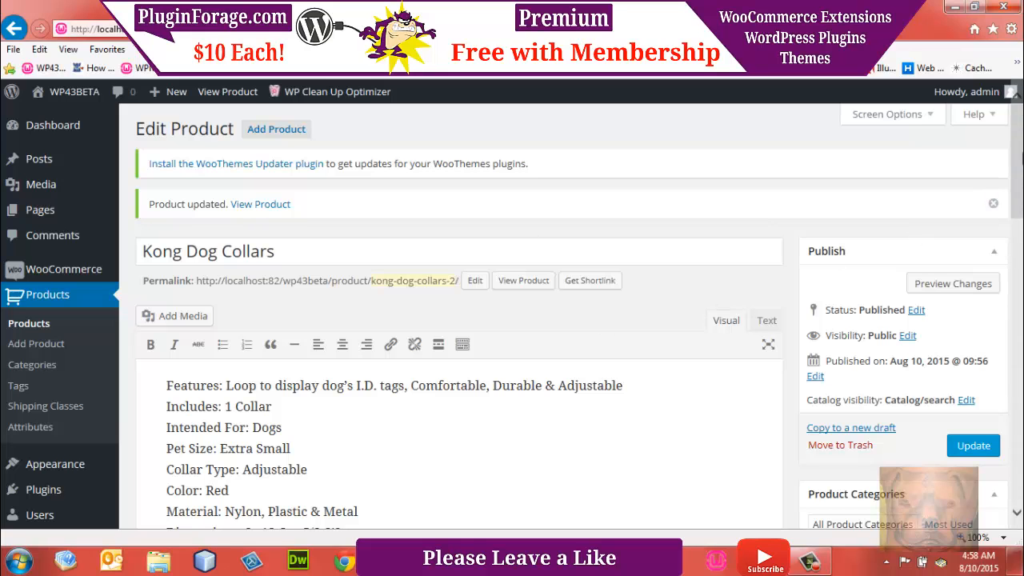
{"action": "scroll", "coordinate": [460, 320], "scroll_direction": "down", "scroll_amount": 6}
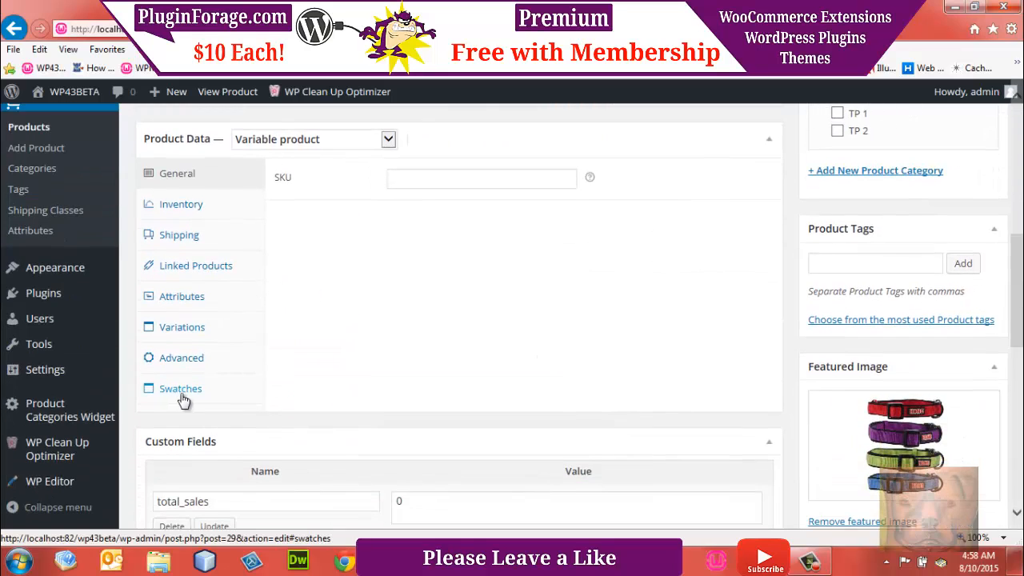